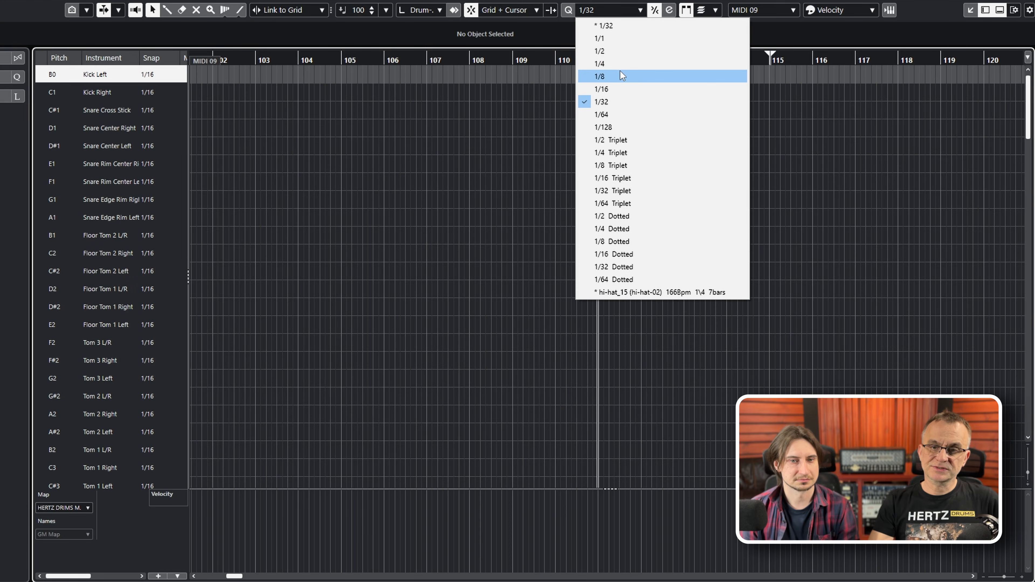
- Fill the Kick Right row with 1/8 notes from bar 111 to bar 117 and play the pattern from bar 111
left_click(621, 75)
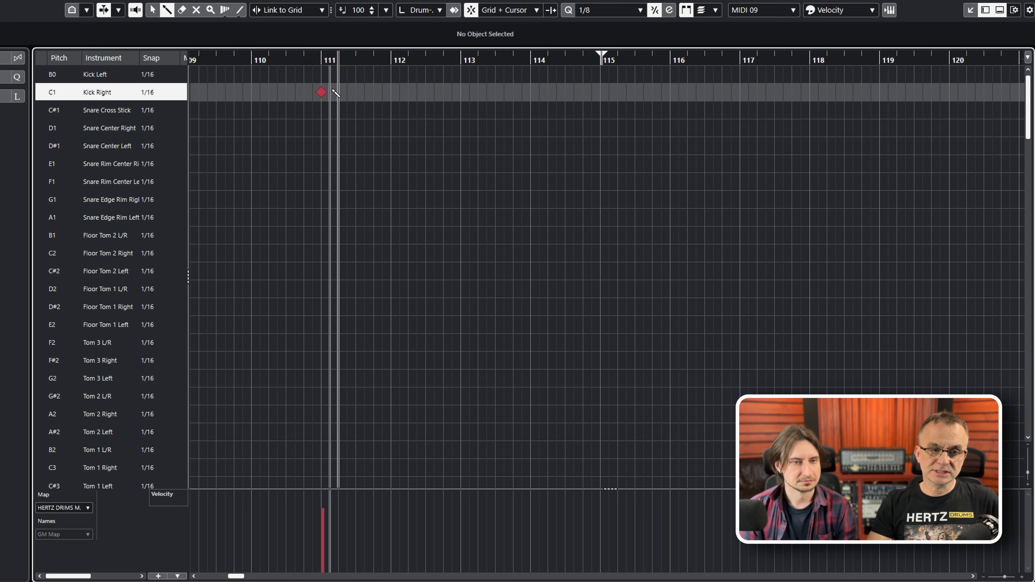
left_click_drag(333, 90, 707, 90)
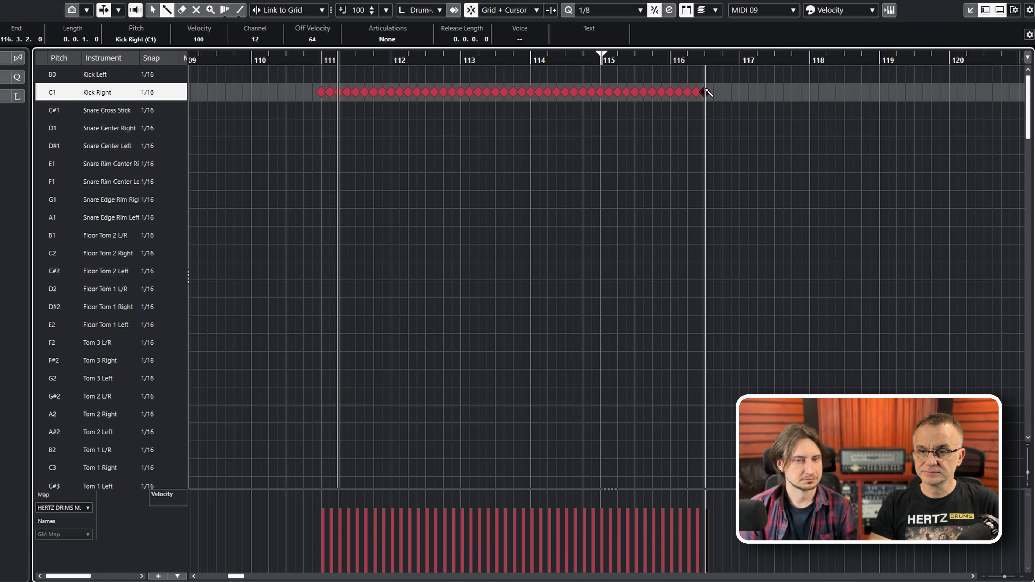
left_click(316, 59)
right_click(576, 203)
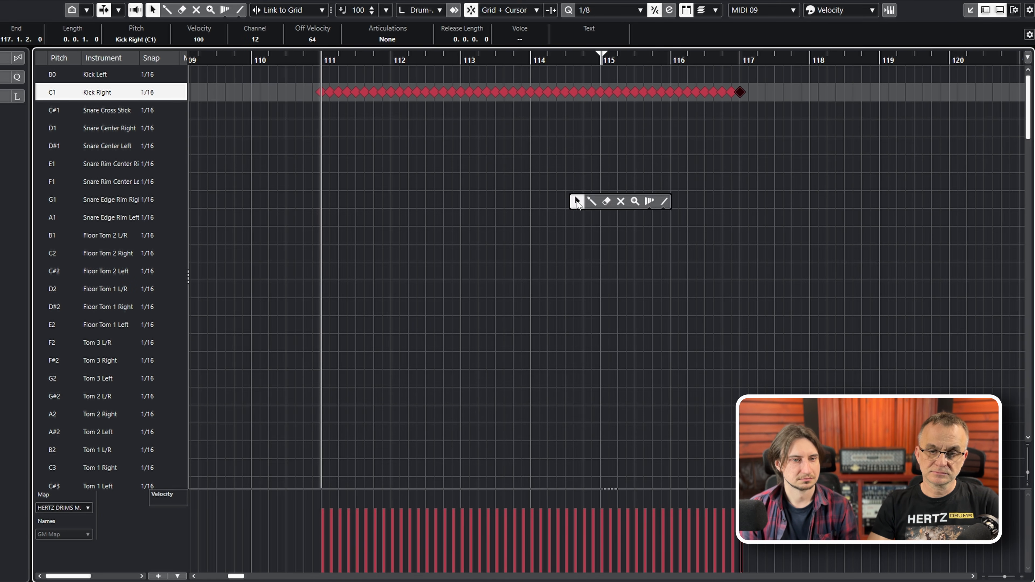
left_click(577, 203)
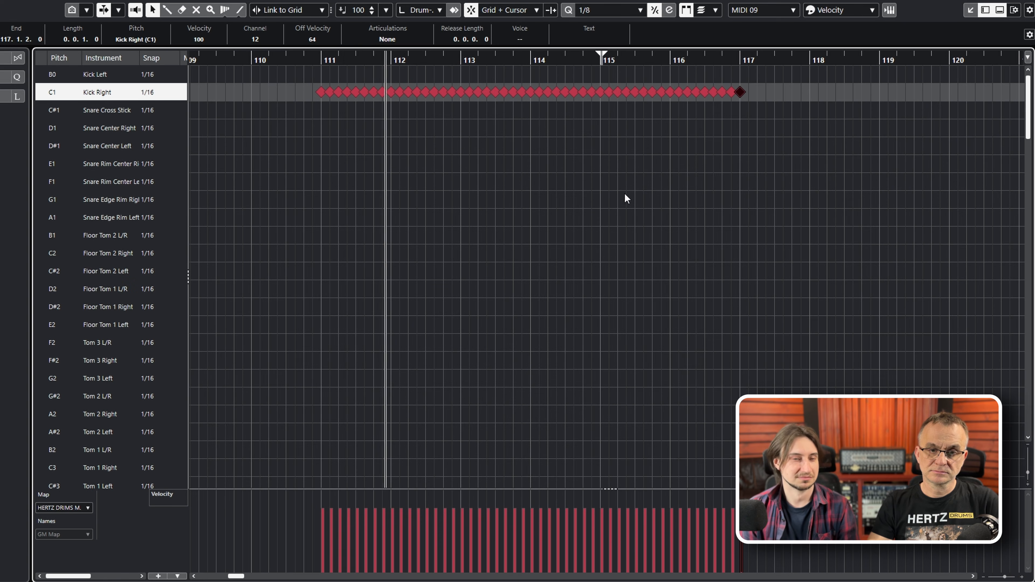
key("space")
- Delete the Kick Right notes from bar 115 onward
left_click_drag(855, 155, 366, 104)
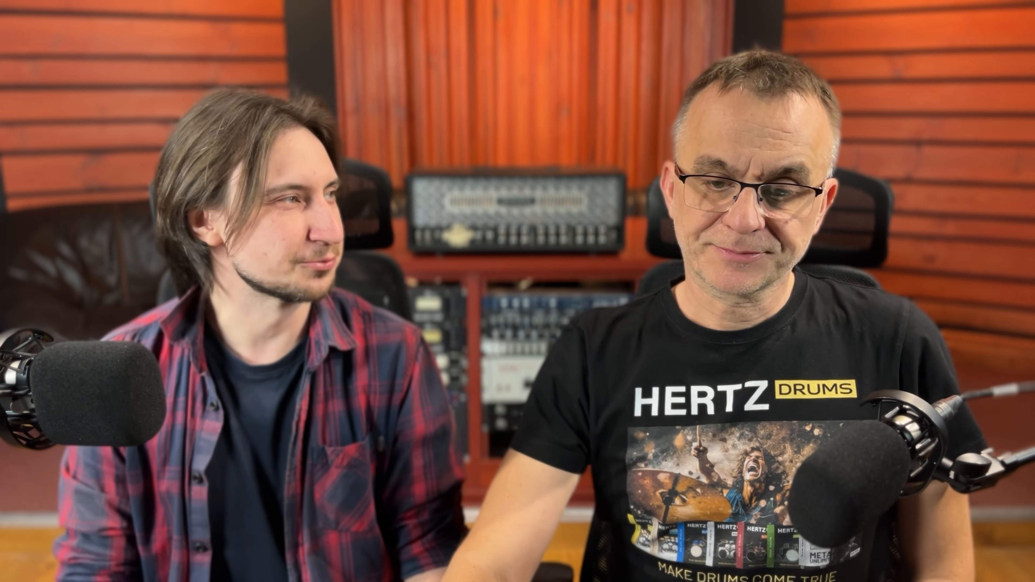
left_click_drag(793, 122, 599, 72)
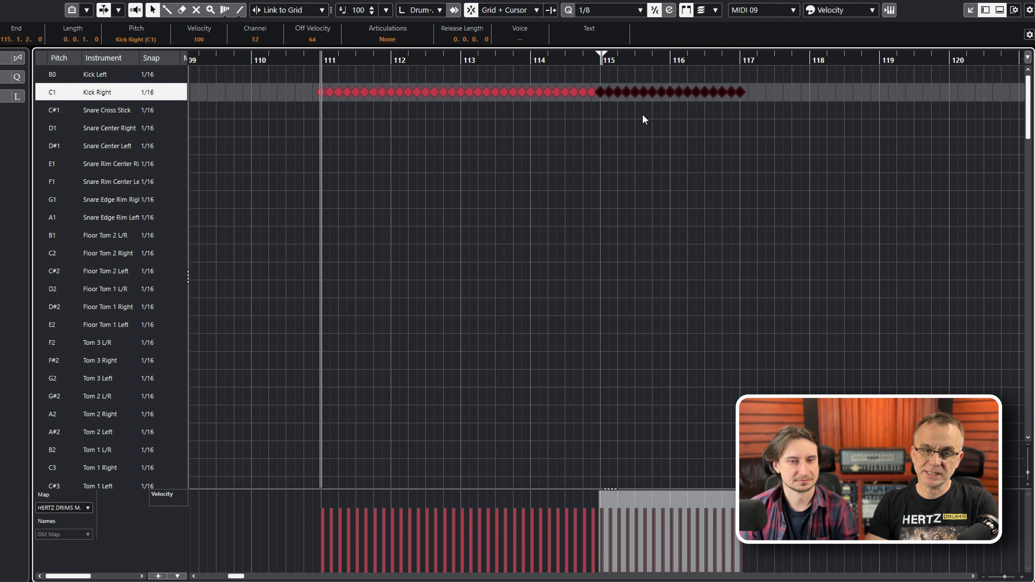
key("Delete")
- Set the quantize value to 1/16, paste a copy of the Kick Right notes one 1/16 later, and move the copies to Snare Center Right
left_click_drag(694, 105, 328, 77)
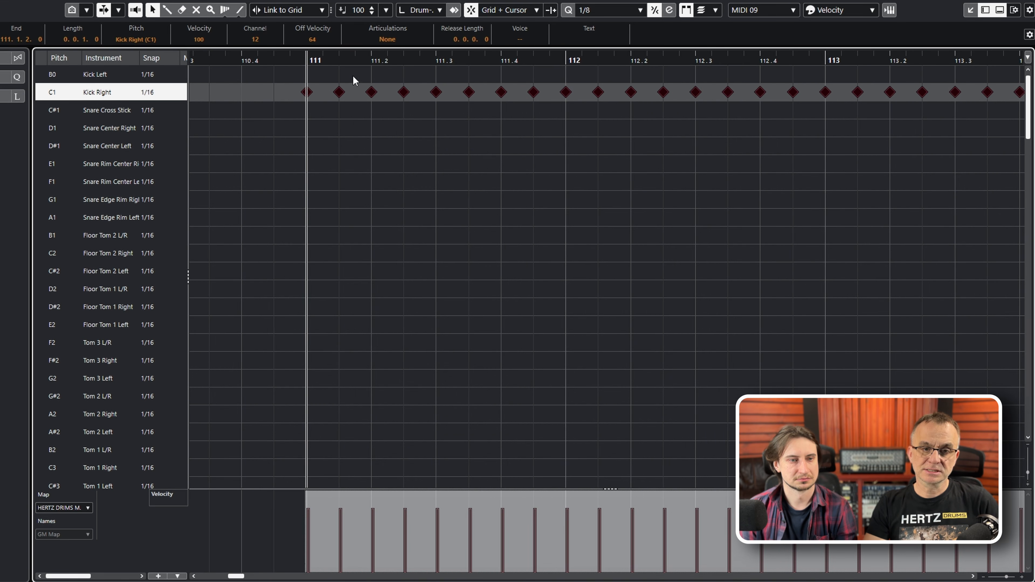
left_click(610, 12)
left_click(599, 88)
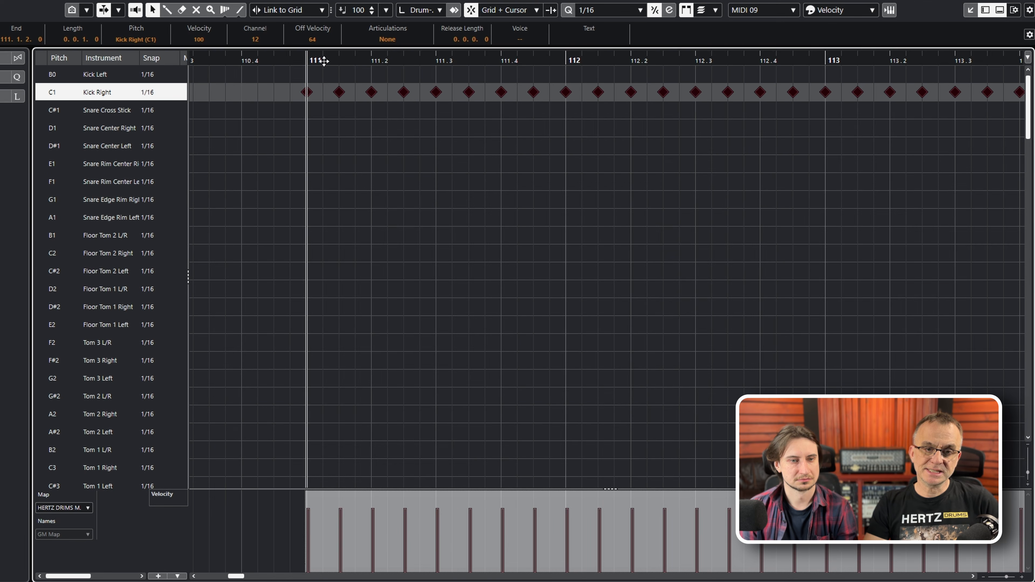
left_click(323, 60)
key("ctrl+v")
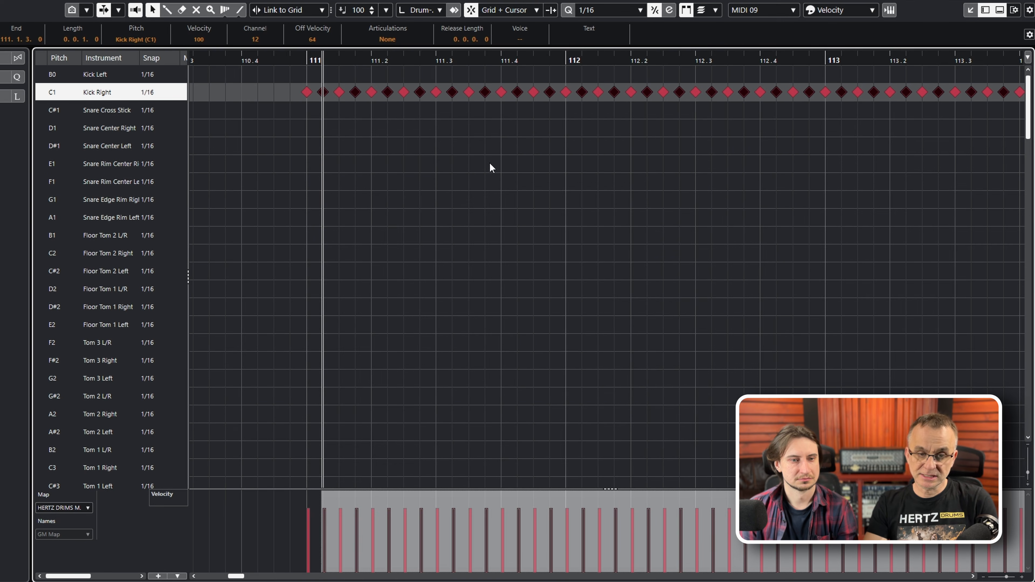
key("Up")
key("Up")
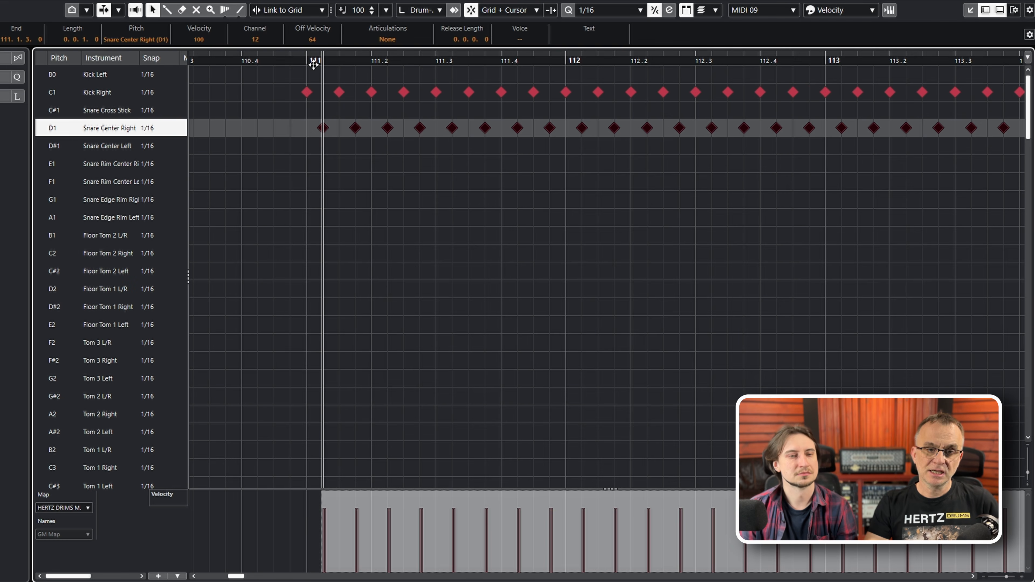
- Play the alternating kick and snare pattern from bar 111
left_click_drag(307, 61, 307, 44)
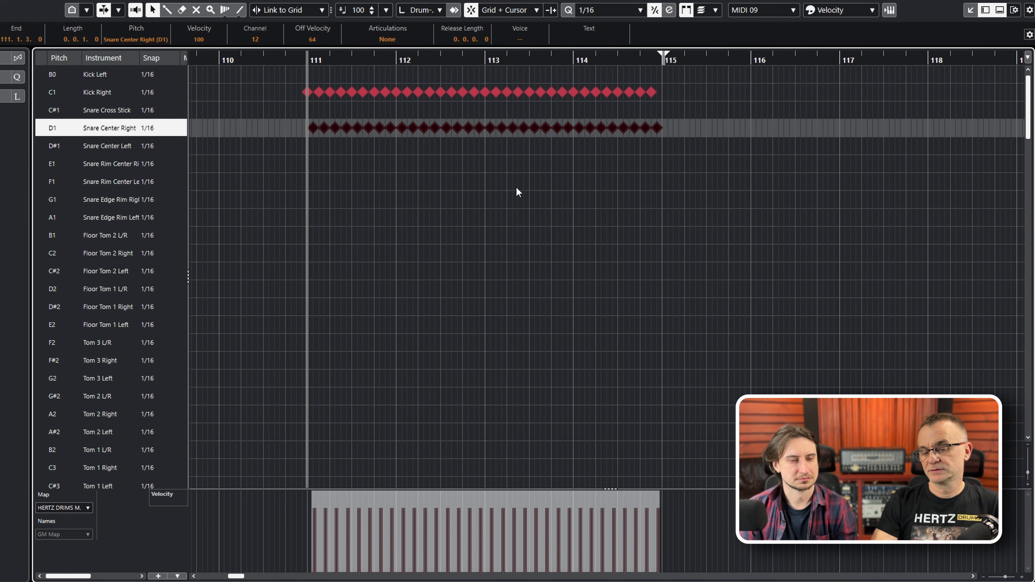
key("space")
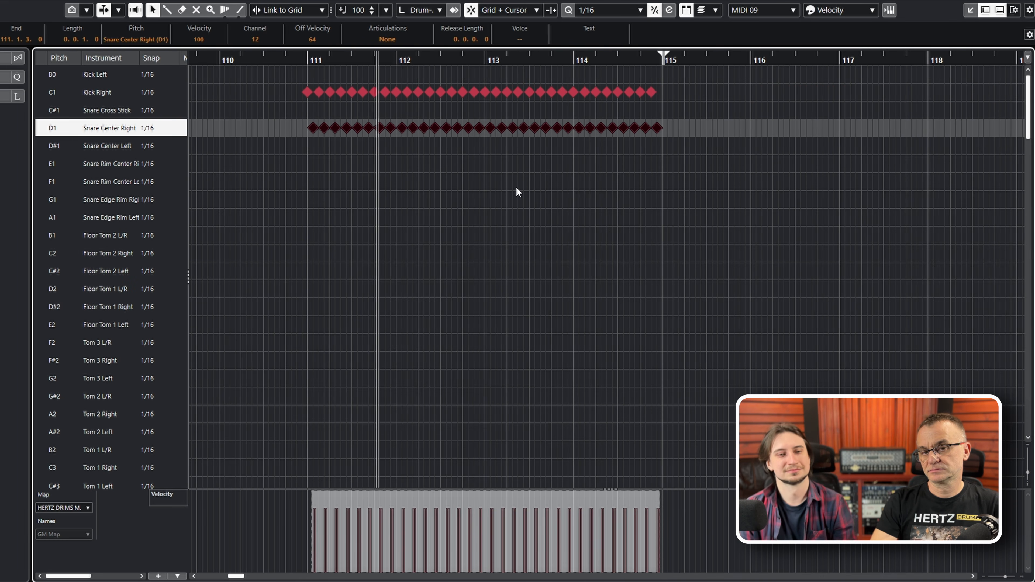
key("space")
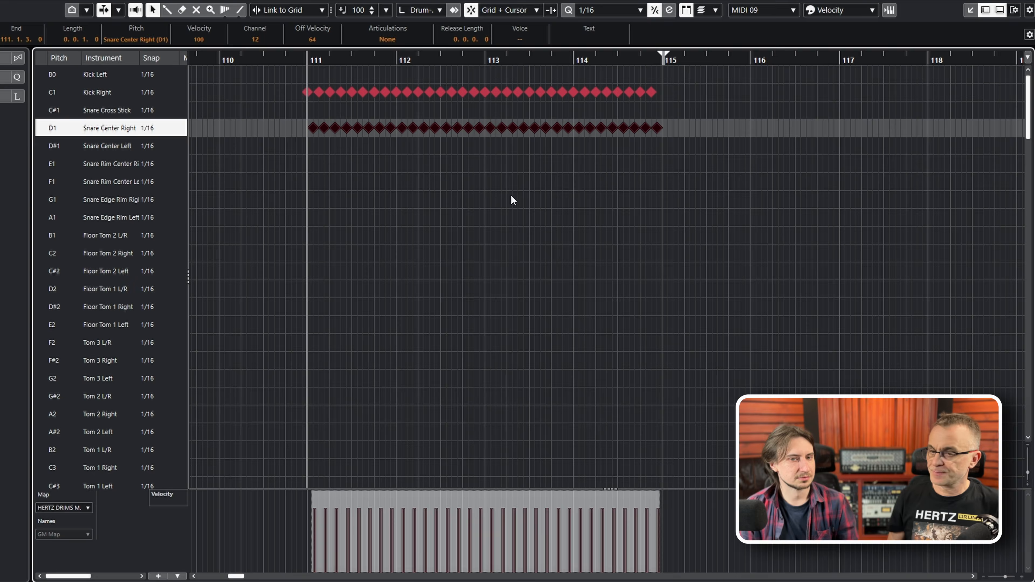
- Set the velocity of the Kick Right notes to 87 and the Snare Center Right notes to 72, checking the balance by playback
left_click_drag(739, 99, 271, 78)
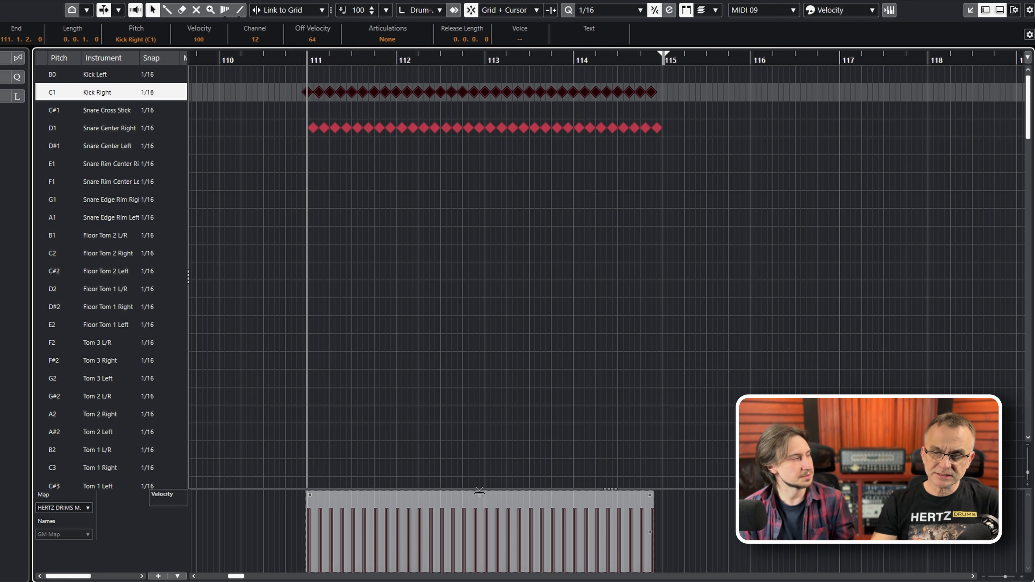
left_click_drag(474, 495, 489, 515)
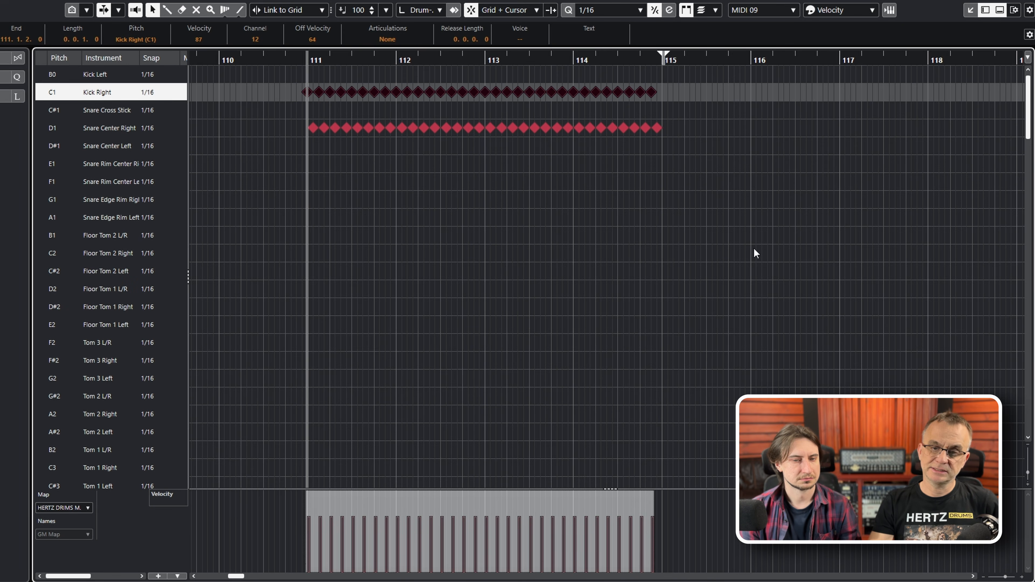
left_click_drag(752, 215, 227, 132)
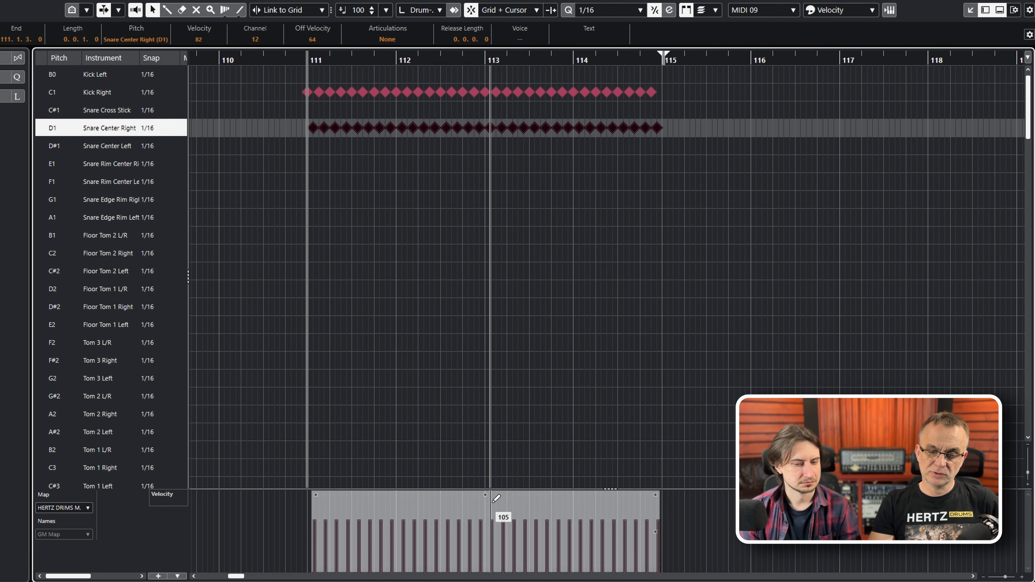
left_click_drag(496, 498, 485, 523)
key("space")
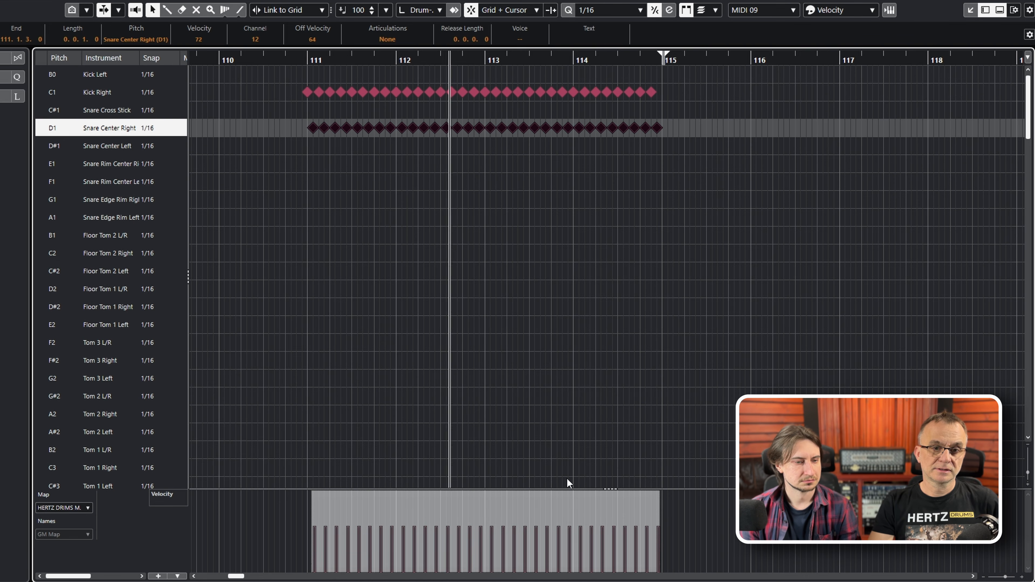
key("space")
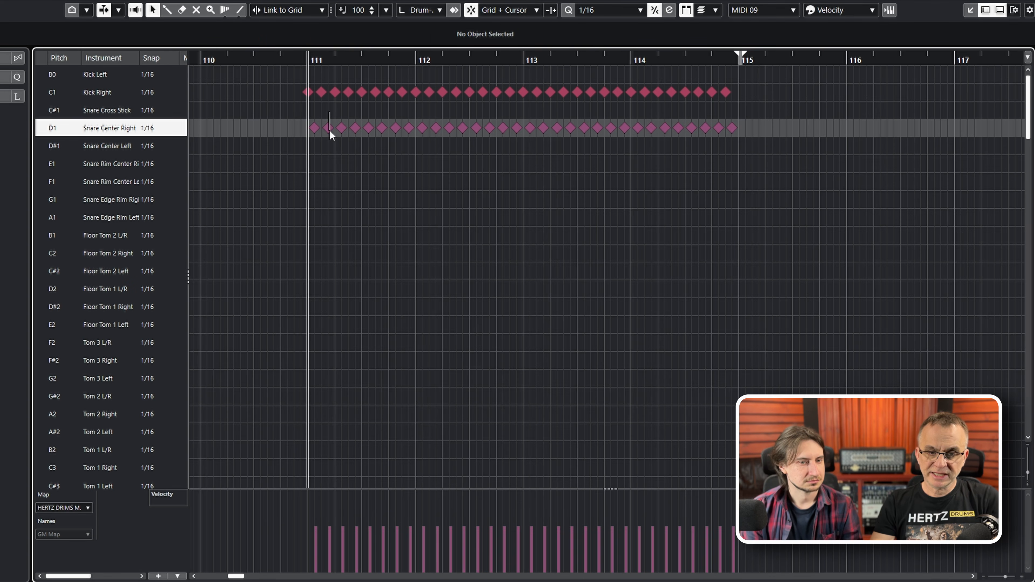
- Move irregularly spaced Snare Center Right notes across bars 111 to 114 to the Snare Center Left row
left_click_drag(330, 130, 315, 143)
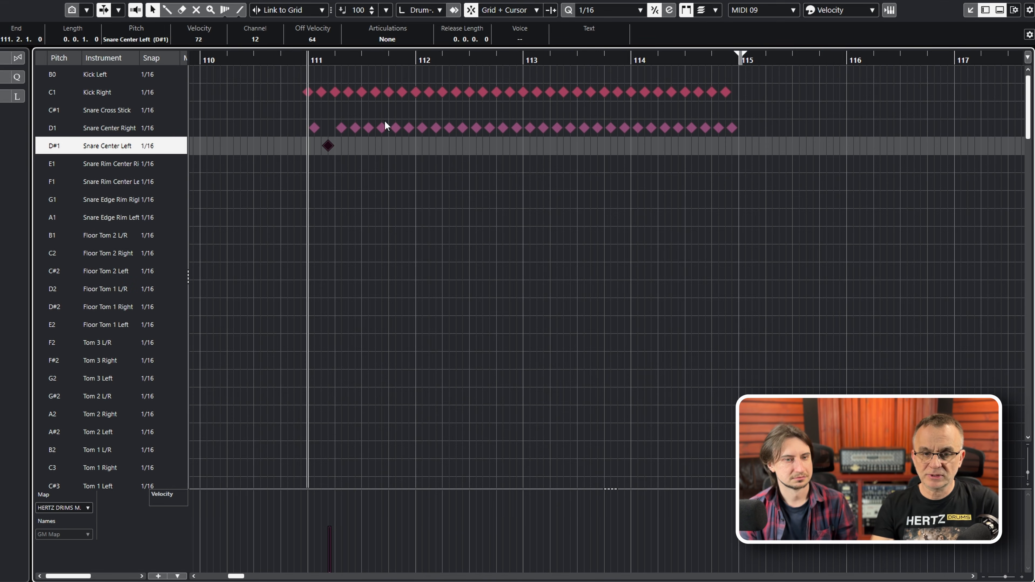
left_click(407, 127)
key("Up")
left_click_drag(437, 123, 455, 136)
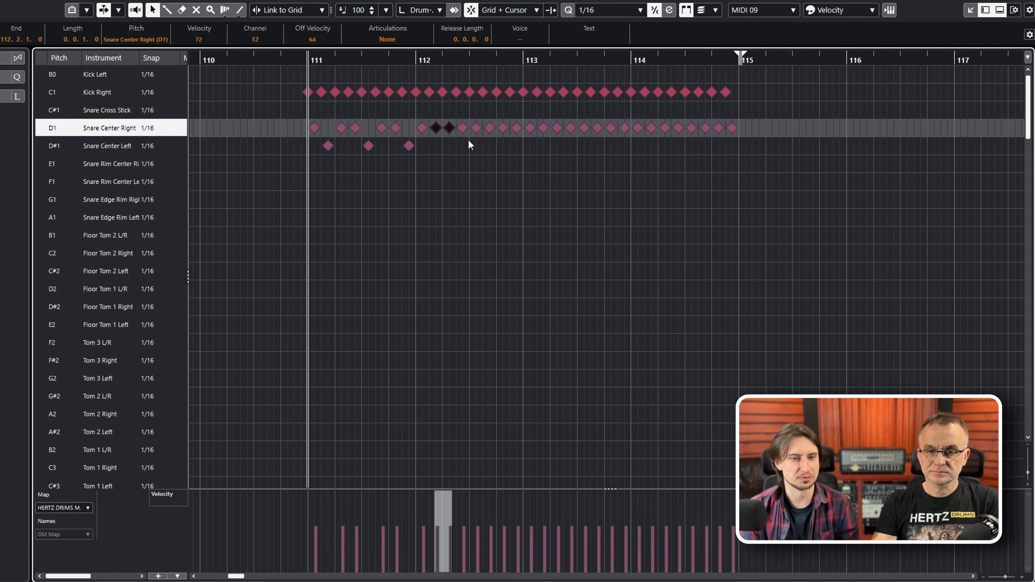
key("Up")
left_click(516, 128)
key("Up")
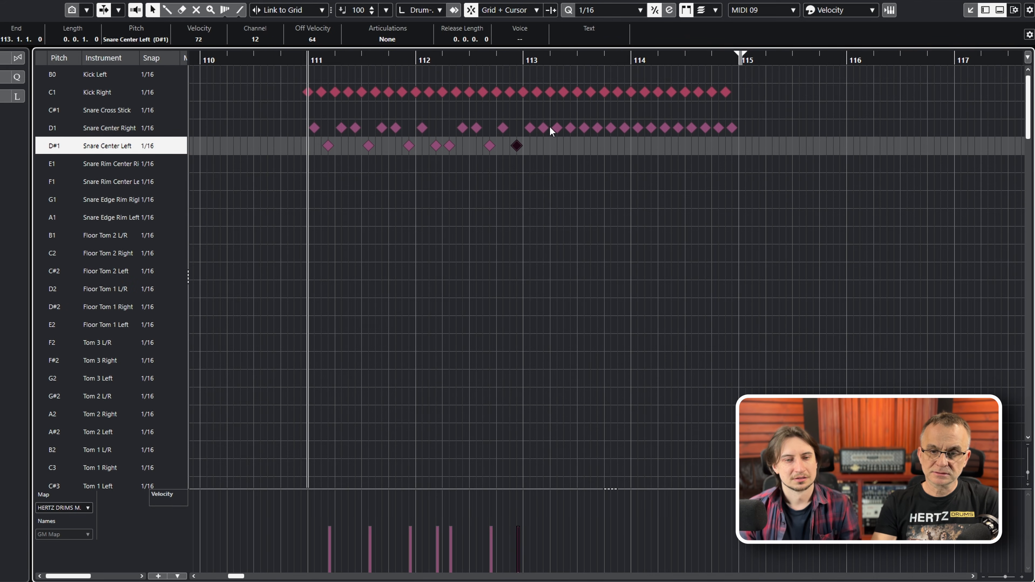
left_click(543, 128)
key("Up")
left_click(610, 129)
key("Up")
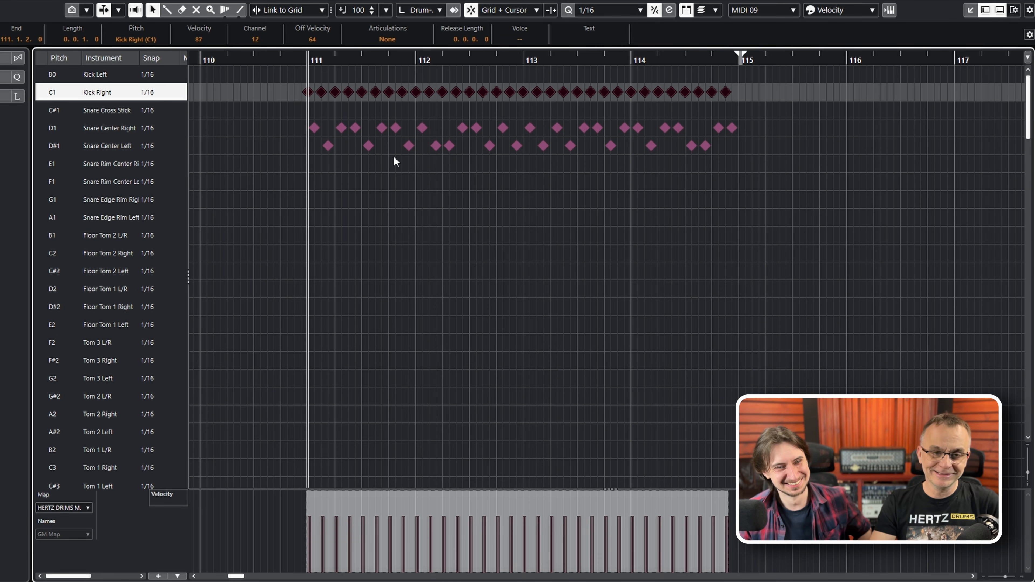
- Copy the Kick Right notes to the Hi-Hat Open 4 row at velocity 78 and play the pattern from bar 111
key("ctrl+v")
key("Down")
key("Down")
key("Down")
key("Down")
key("Down")
key("Down")
key("Down")
key("Down")
key("Down")
key("Down")
key("Down")
key("Down")
key("Down")
key("Down")
key("Down")
key("Down")
key("Down")
key("Down")
key("Down")
key("Down")
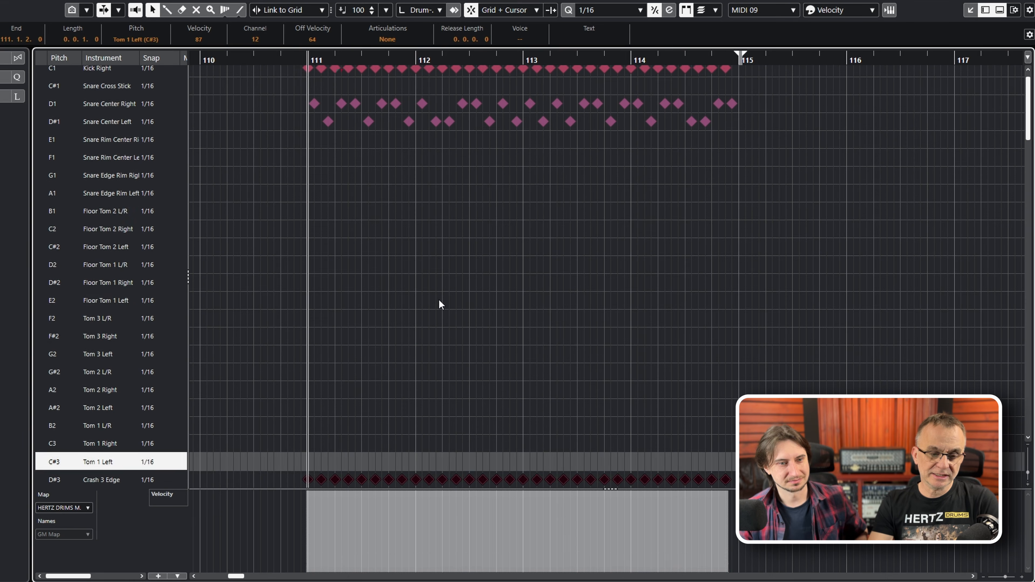
key("Down")
key("Down")
key("Down")
key("Down")
key("Down")
key("Down")
key("Down")
key("Down")
key("Down")
key("Down")
key("Down")
key("Down")
key("Down")
key("Down")
key("Down")
key("Down")
key("Down")
key("Down")
key("Down")
key("Down")
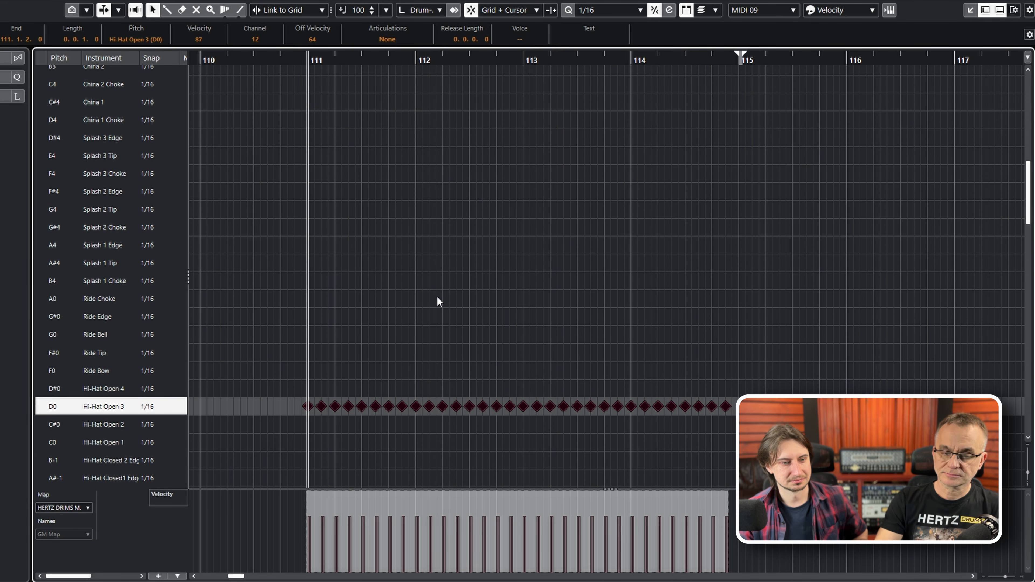
key("Up")
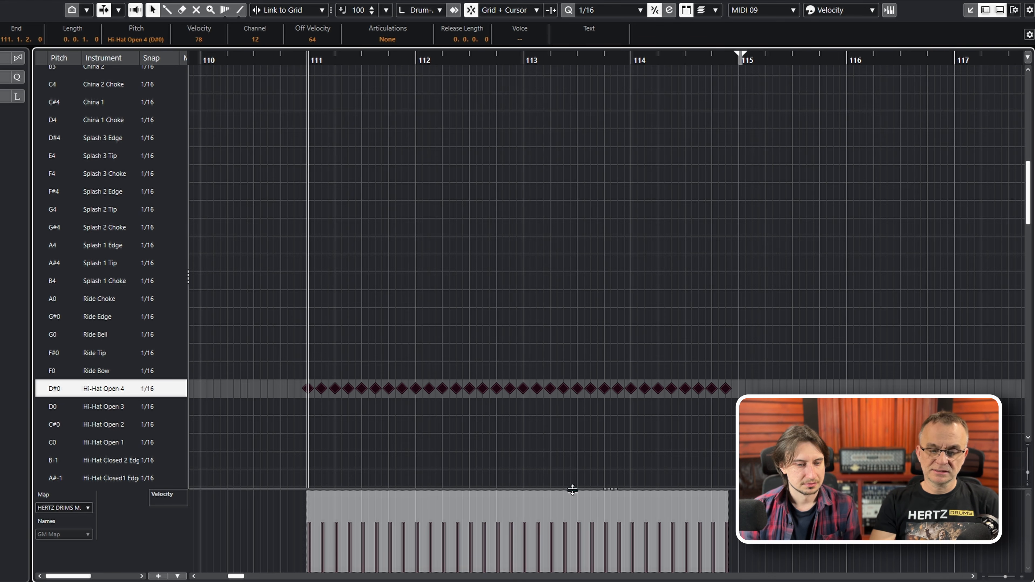
key("space")
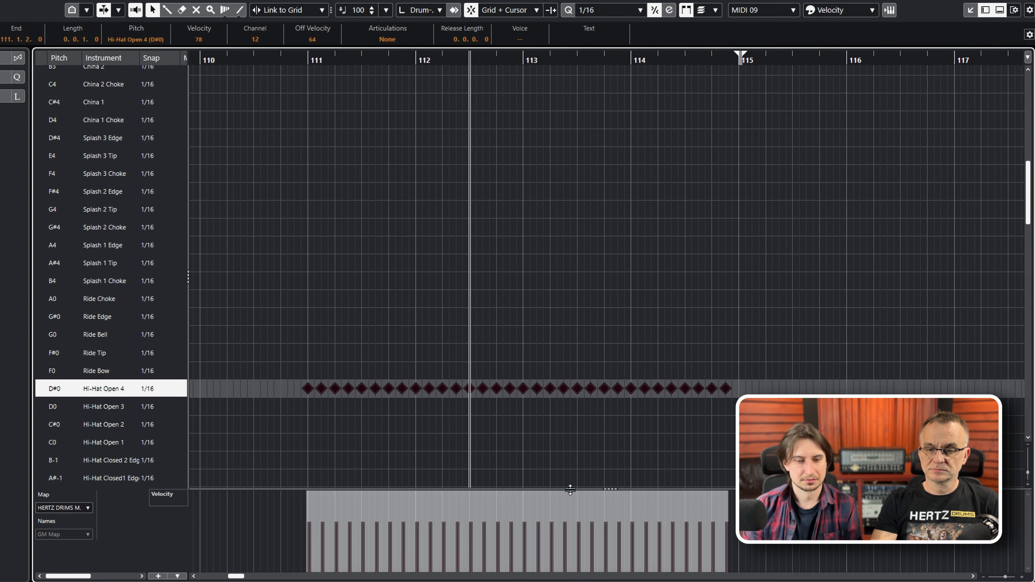
key("space")
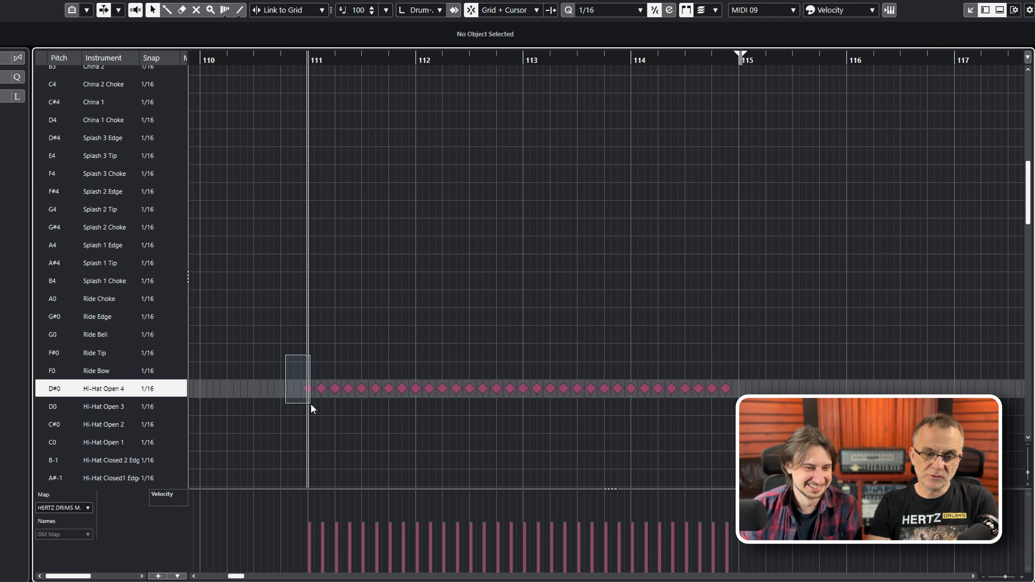
- Move the first Hi-Hat Open 4 note at bar 111 to the Crash 1 Edge row
left_click(314, 387)
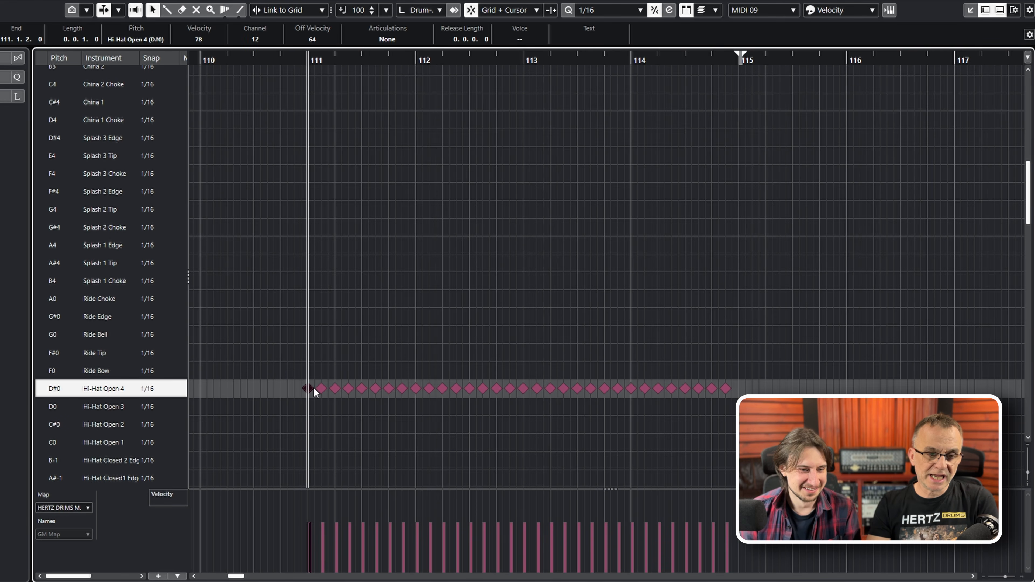
key("Up")
key("Up")
key("Up")
key("Up")
key("Up")
key("Up")
key("Up")
key("Up")
key("Up")
key("Up")
key("Up")
key("Up")
key("Up")
key("Up")
key("Up")
key("Up")
key("Up")
key("Up")
key("Up")
key("Up")
key("Up")
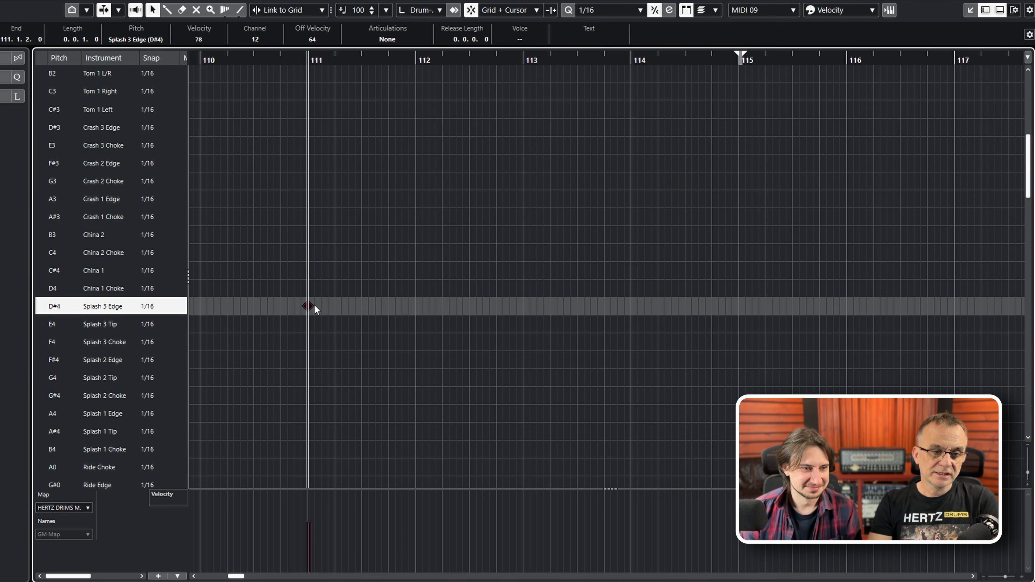
key("Up")
key("Up")
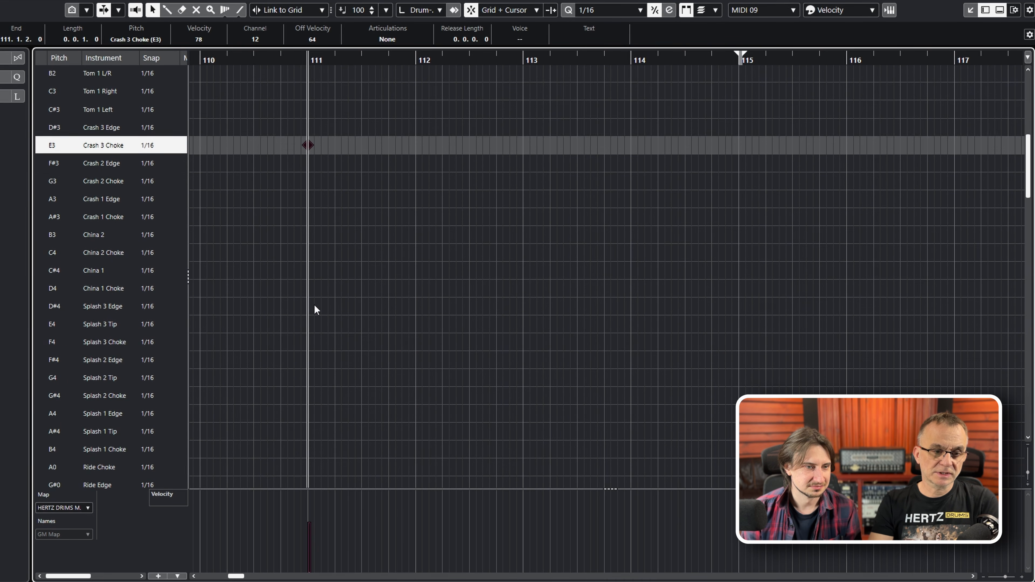
key("Down")
key("Down")
key("Down")
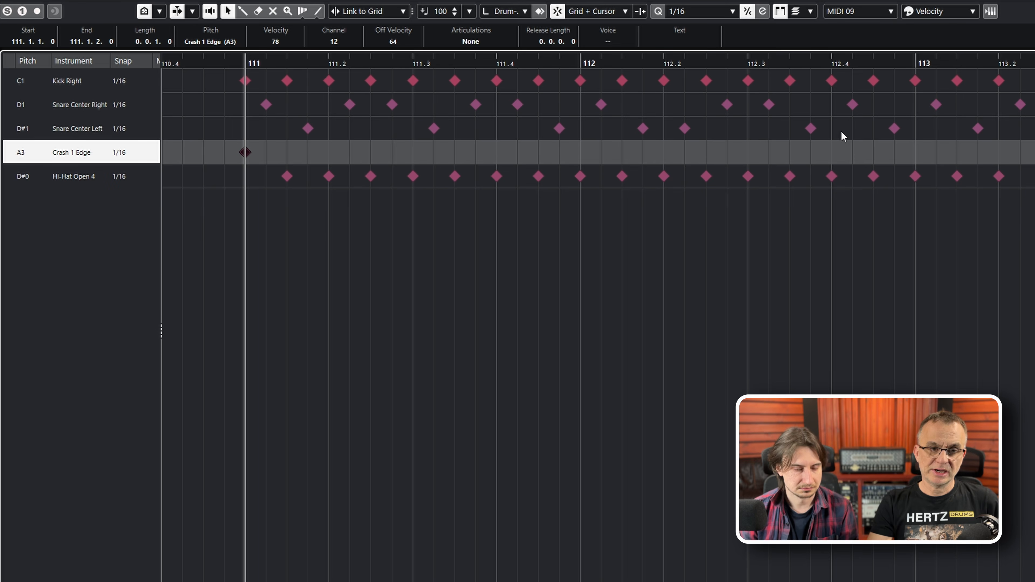
- Replace the Hi-Hat Open 4 note at the start of bar 113 with a Crash 1 Edge note
key("ctrl+Right")
key("ctrl+Right")
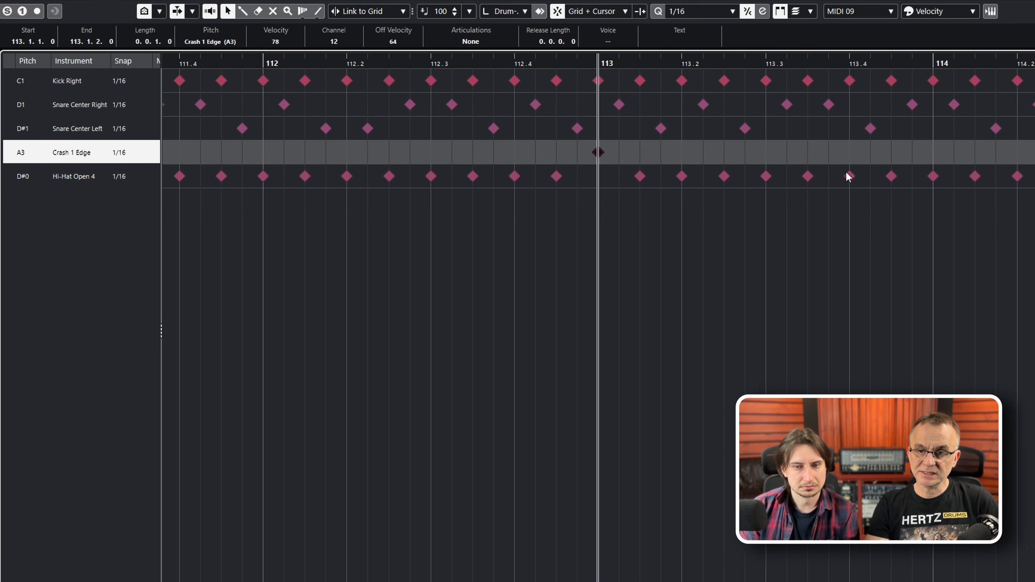
- Play from bar 114 and remove the Hi-Hat Open 4 note at the start of that bar
left_click(574, 64)
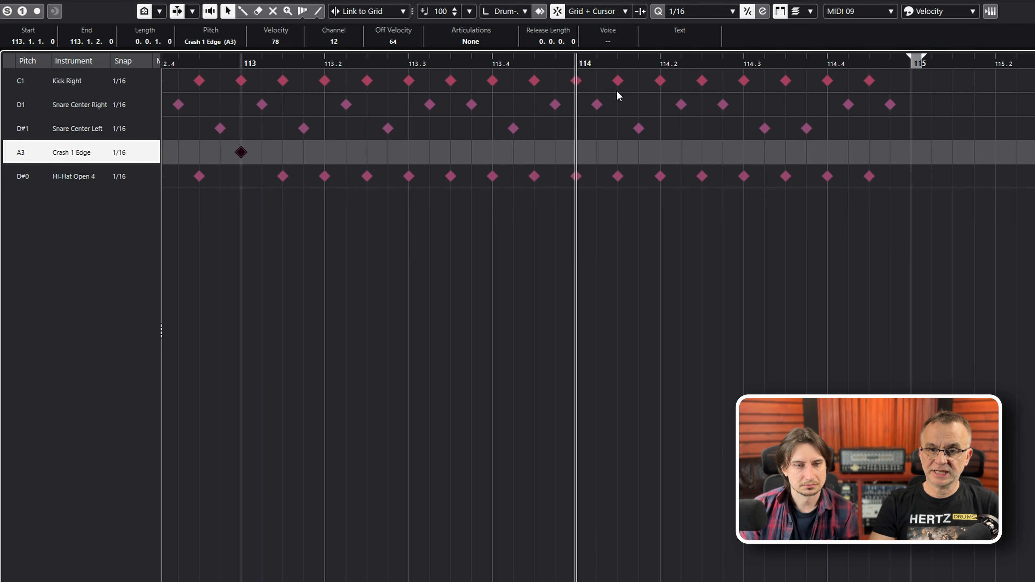
key("space")
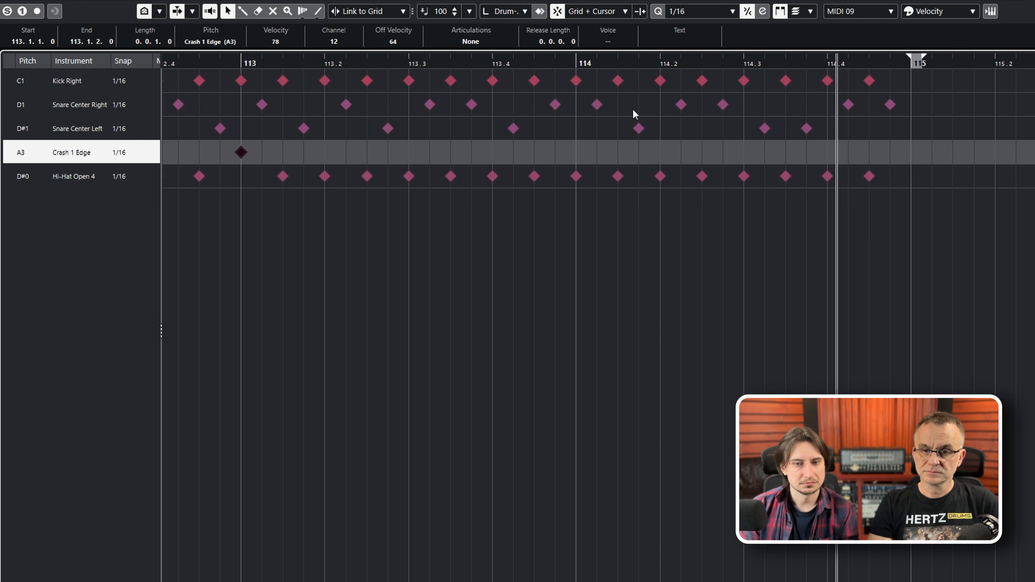
key("space")
left_click_drag(569, 149, 587, 202)
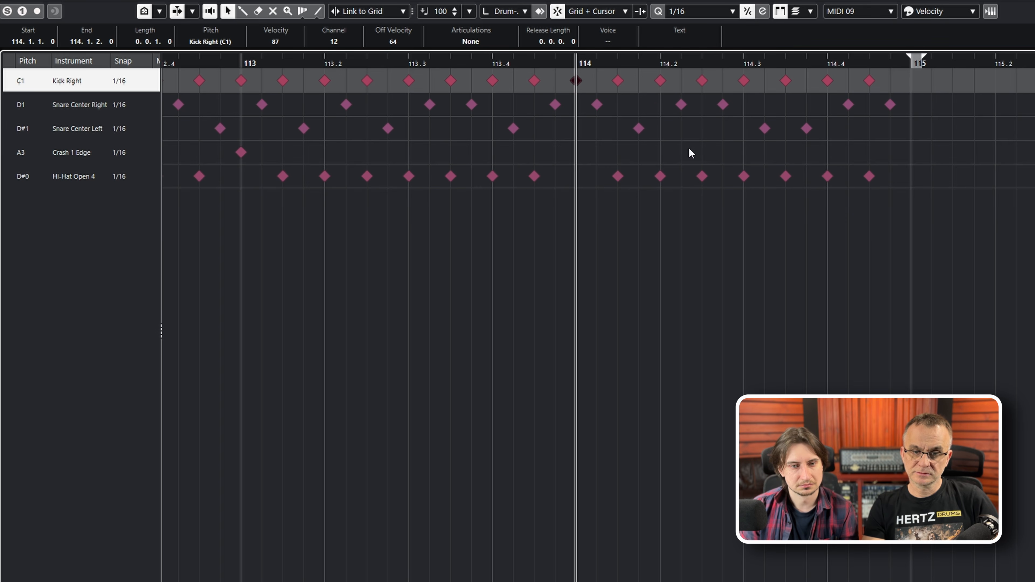
- Add Crash 1 Edge notes at the start of bar 114 and at 114.2, removing the Hi-Hat Open 4 note at 114.2
key("ctrl+v")
left_click(660, 60)
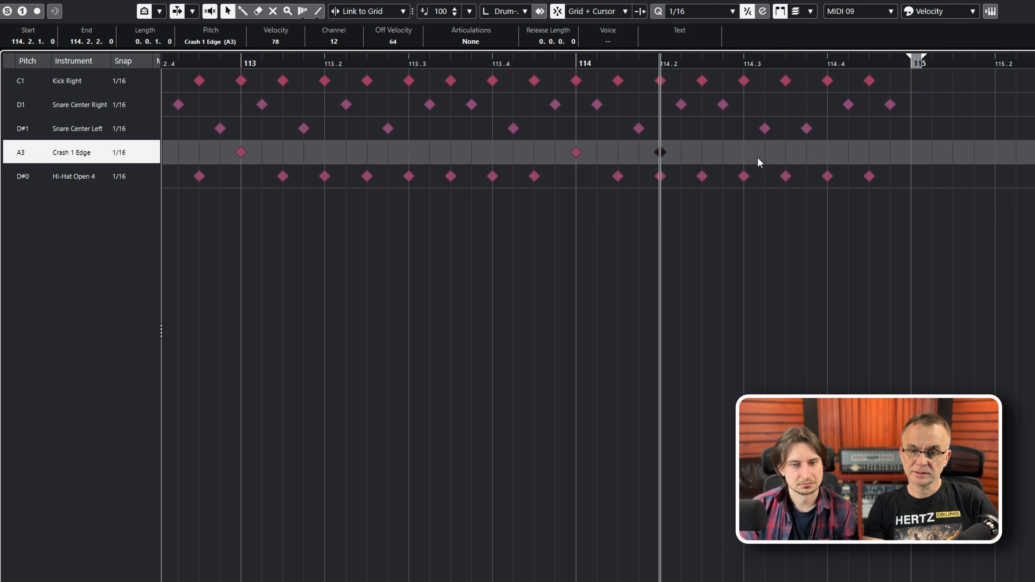
left_click_drag(665, 197, 652, 170)
key("Delete")
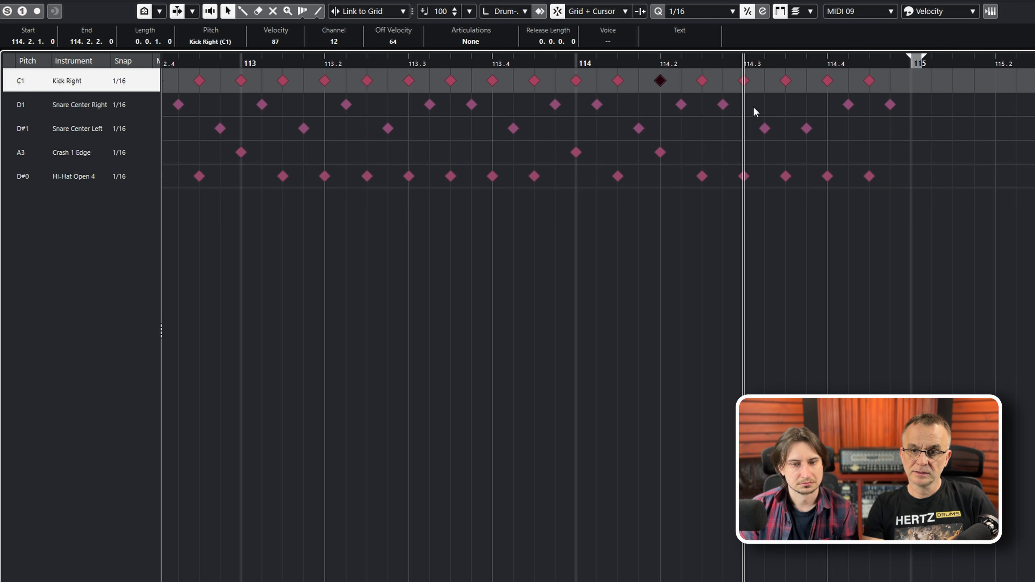
- Replace the Hi-Hat Open 4 note at 114.3 with a Crash 1 Edge note and add another Crash 1 Edge note at 114.4
left_click_drag(729, 171, 730, 172)
key("Delete")
key("ctrl+v")
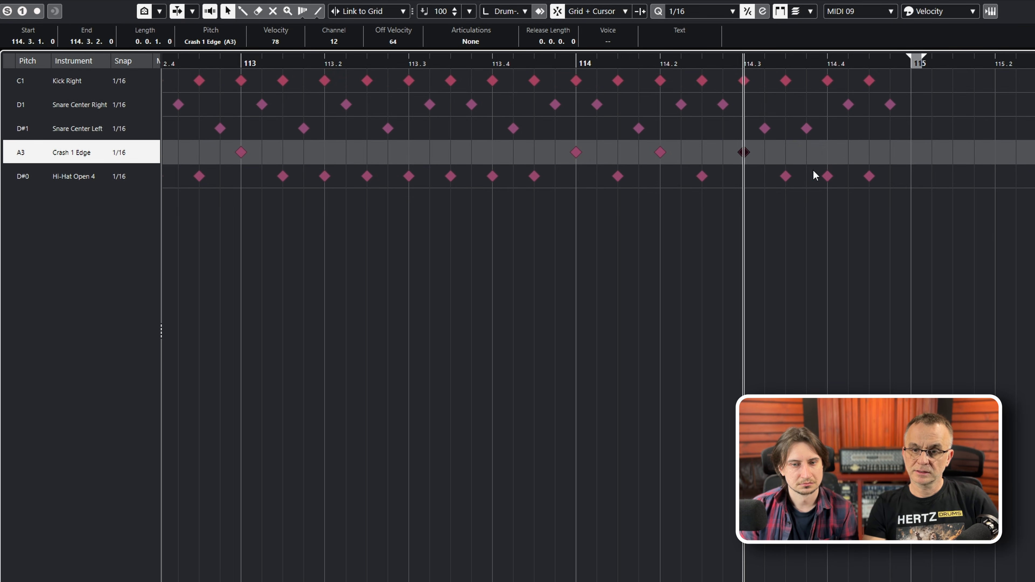
left_click(827, 61)
key("ctrl+v")
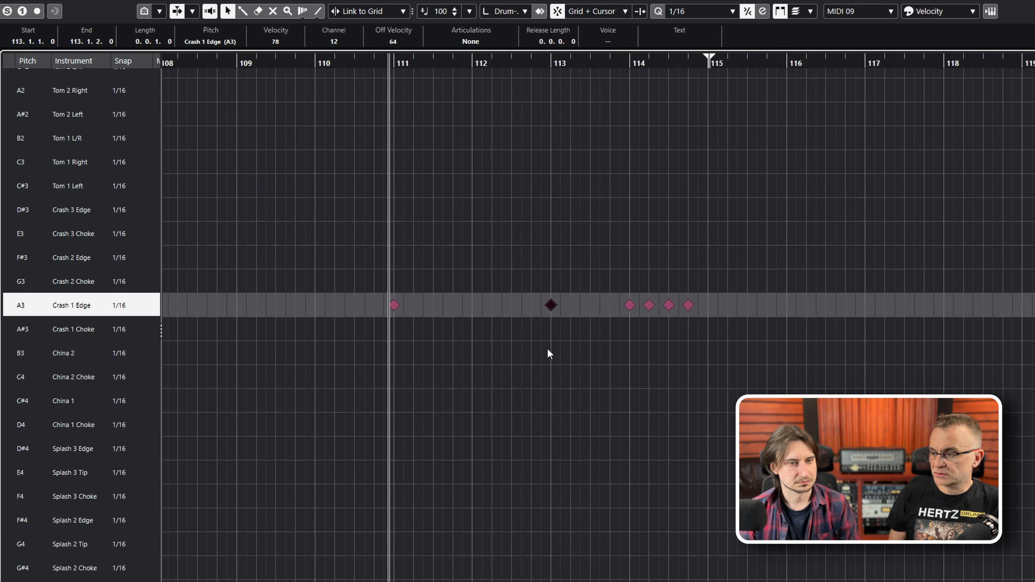
- Move the Crash 1 Edge note at the start of bar 113 to the Crash 2 Edge row
key("Down")
key("Down")
key("Up")
key("Up")
key("Up")
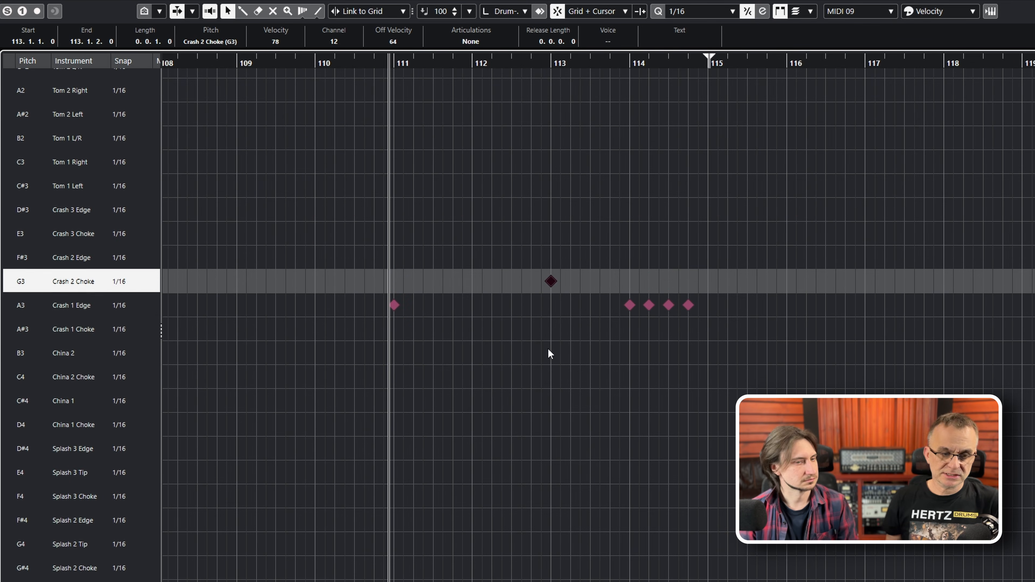
key("Up")
- Move the Crash 1 Edge note at the start of bar 114 to the China 2 row and play the pattern
left_click_drag(616, 287, 639, 328)
key("Up")
key("Up")
key("Down")
key("Down")
key("Down")
key("Down")
key("Down")
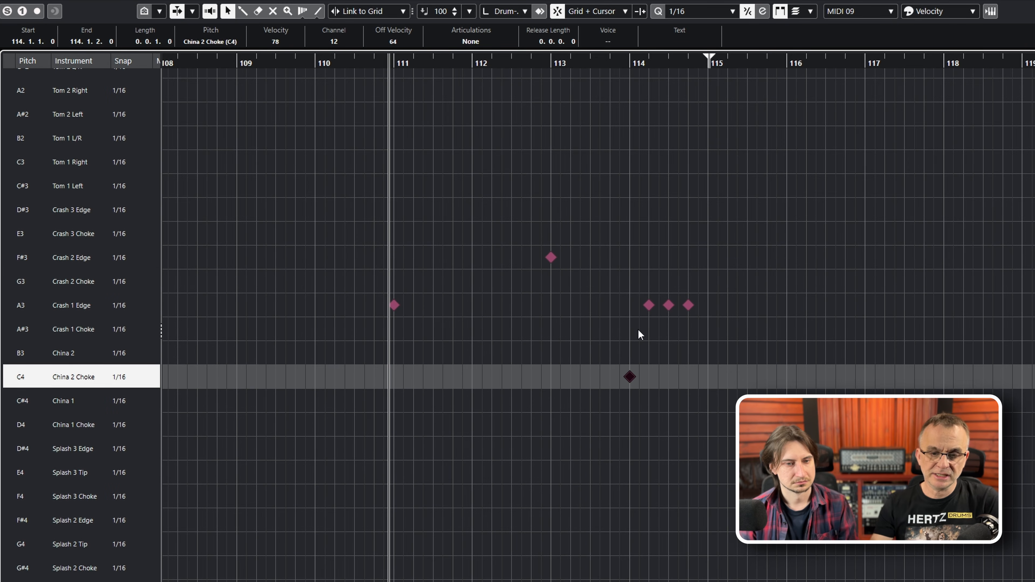
key("Up")
key("space")
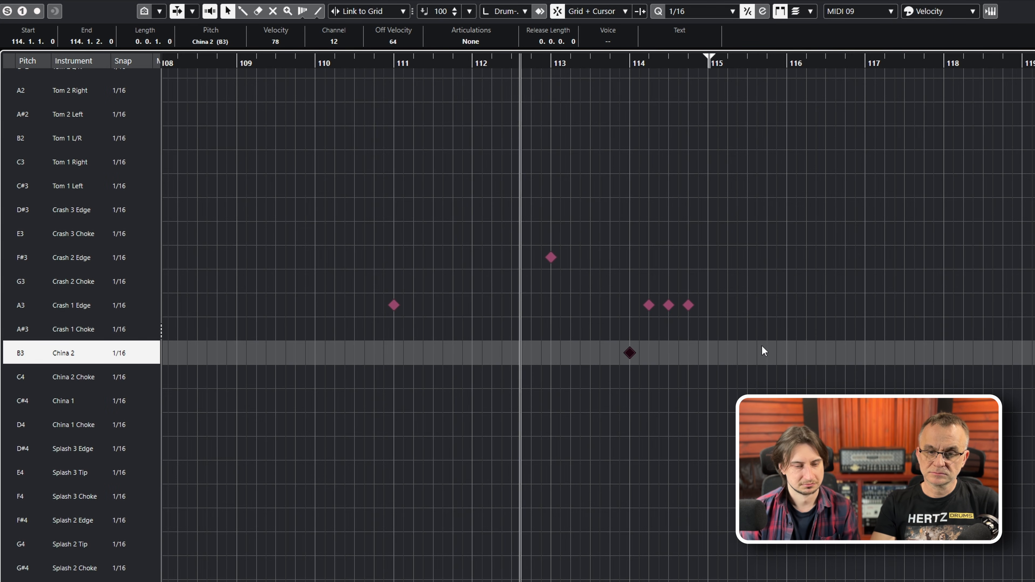
left_click_drag(762, 345, 696, 345)
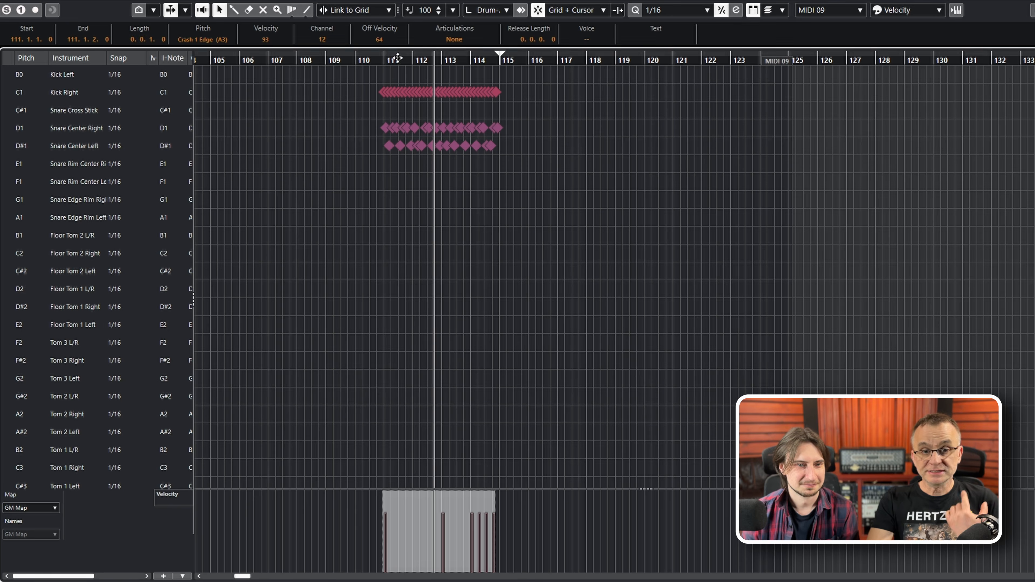
- Copy the Kick Right note at 111.4.3 to the Kick Left row one 1/32 note later
left_click_drag(396, 59, 476, 100)
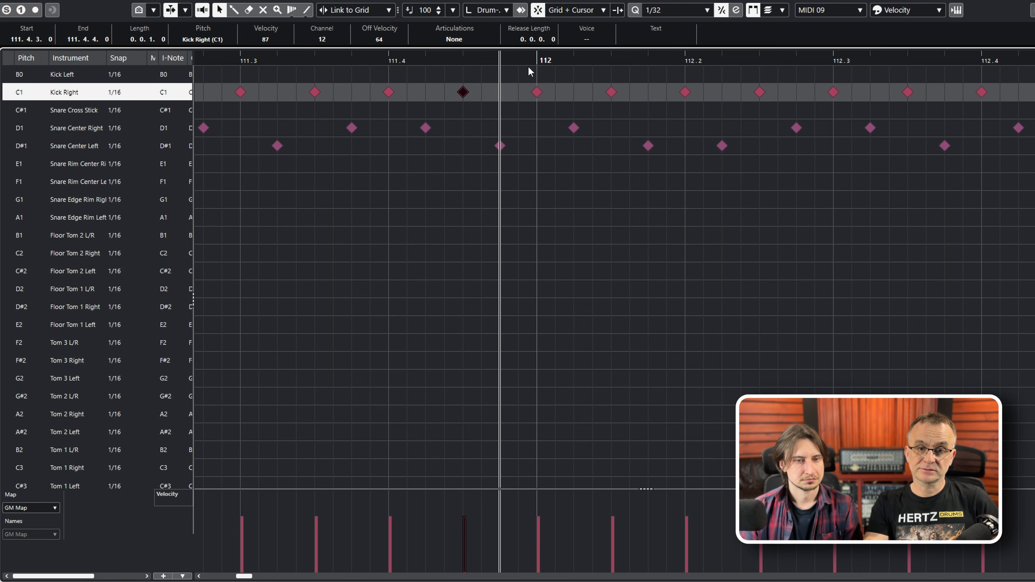
left_click(477, 59)
double_click(57, 75)
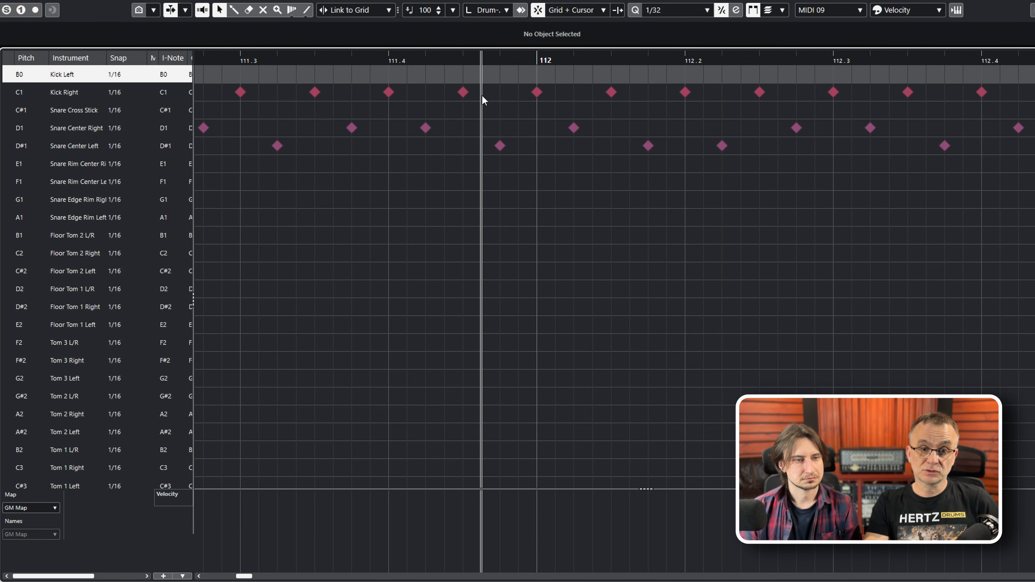
key("ctrl+v")
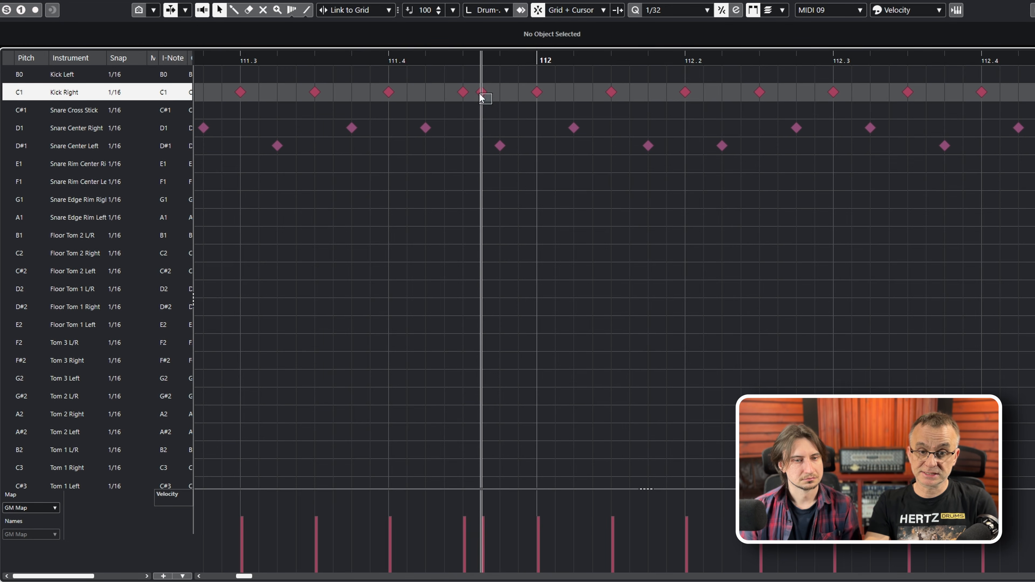
left_click_drag(481, 94, 306, 51)
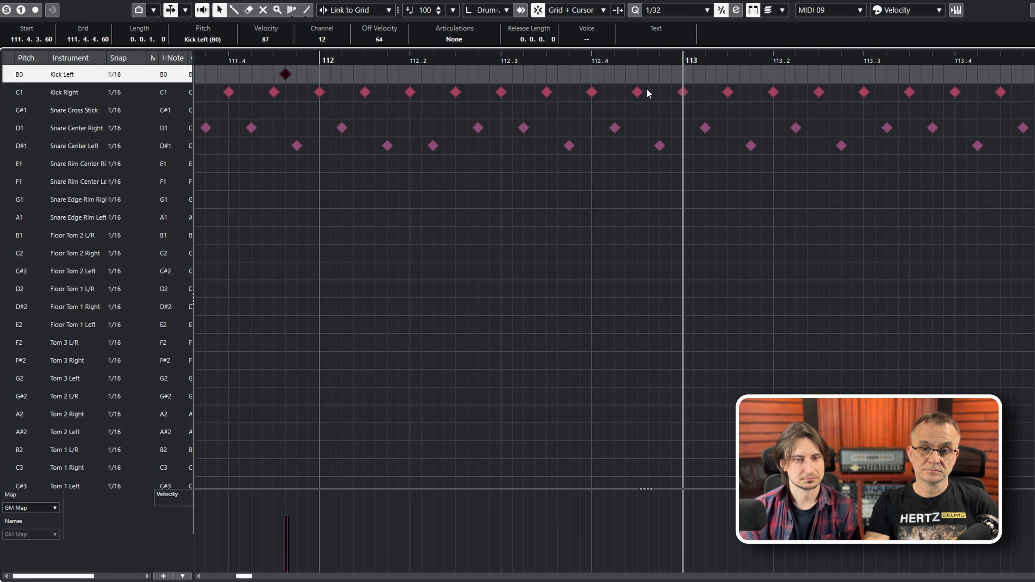
- Play the pattern and paste Kick Left notes at 112.4.1.60 and one eighth note after it
key("space")
left_click_drag(667, 59, 599, 63)
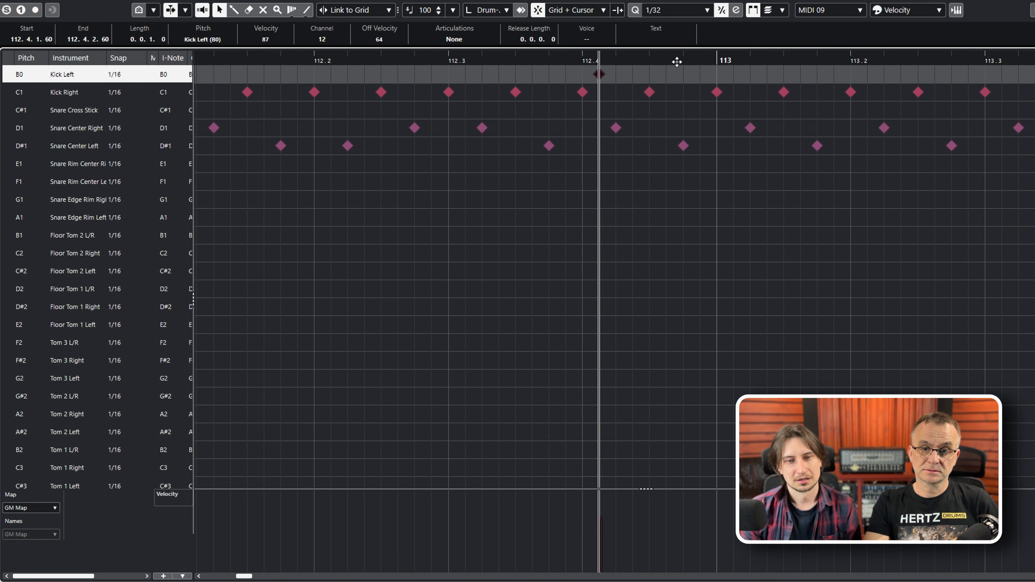
left_click(666, 60)
key("ctrl+v")
- Paste a Kick Left note one 1/32 after each of the four beats of bar 114 and play the result
left_click_drag(699, 53, 674, 46)
left_click_drag(538, 58, 576, 62)
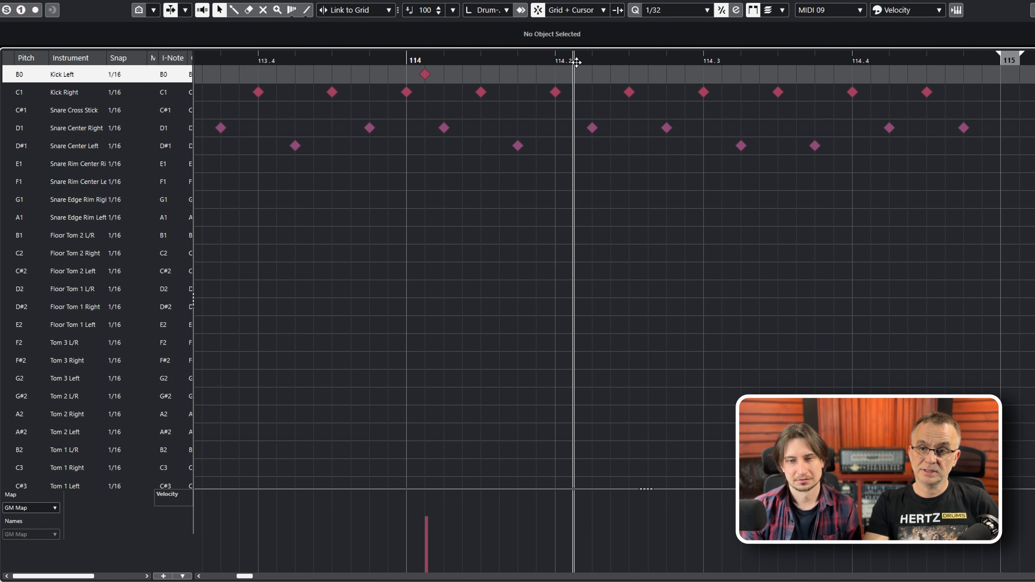
left_click(722, 60)
key("ctrl+v")
left_click_drag(854, 61, 862, 35)
key("ctrl+v")
key("space")
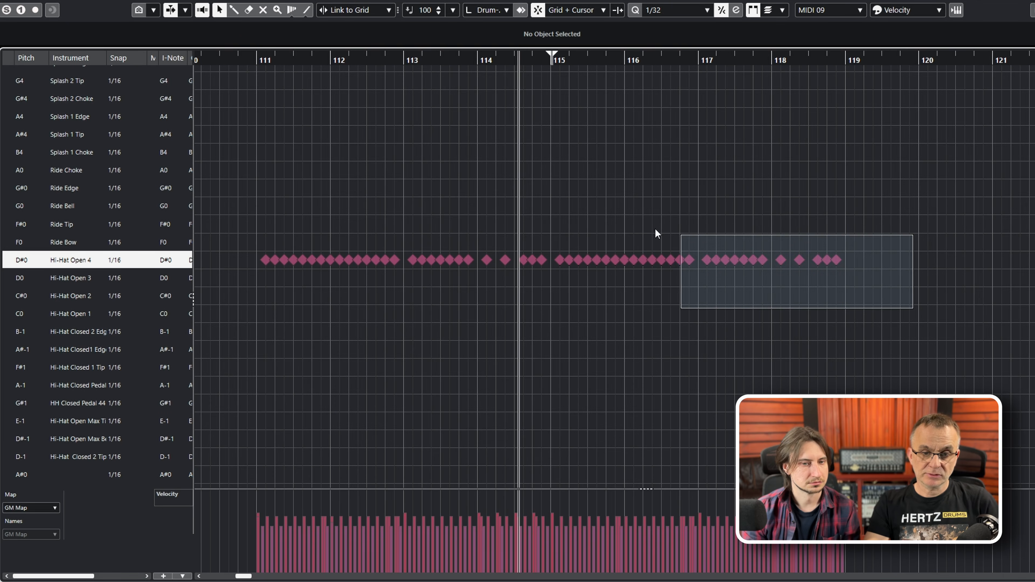
- Move all Hi-Hat Open 4 notes in bars 115 to 118 to the Ride Tip row
left_click_drag(655, 229, 558, 235)
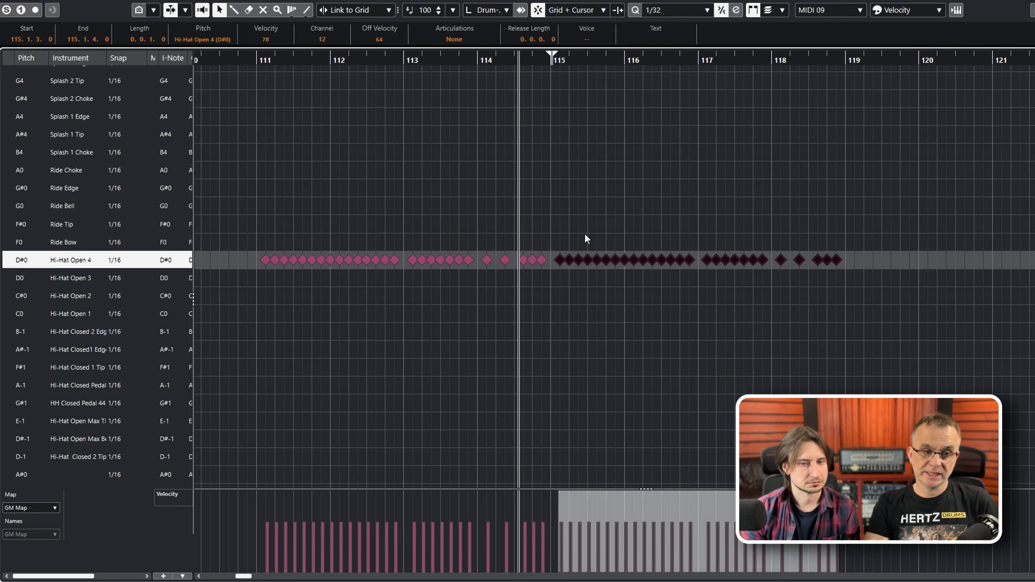
key("Up")
key("Up")
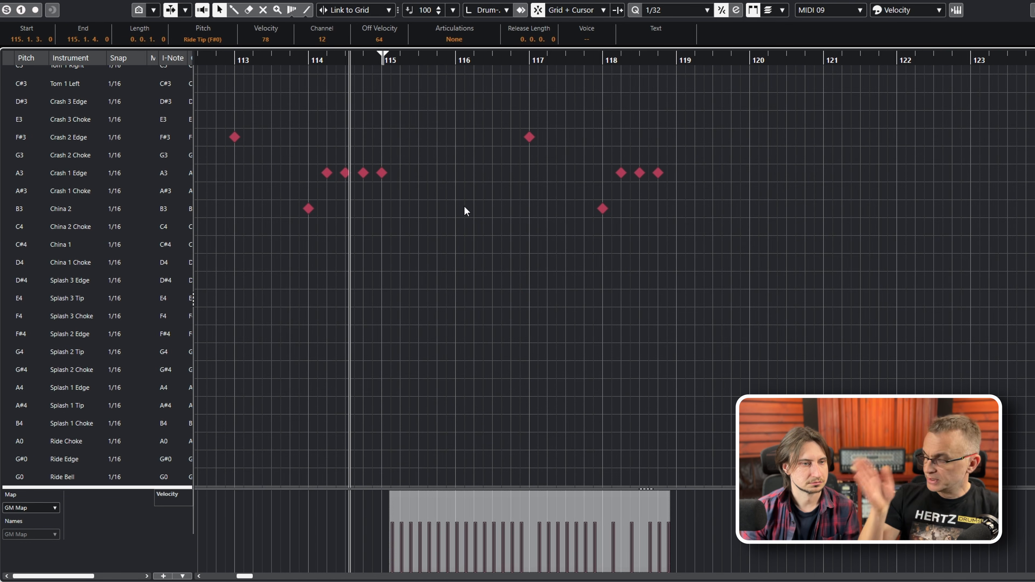
- Move the Crash 1 Edge note at the start of bar 115 to the China 2 row
left_click_drag(437, 210, 373, 148)
key("Down")
key("Down")
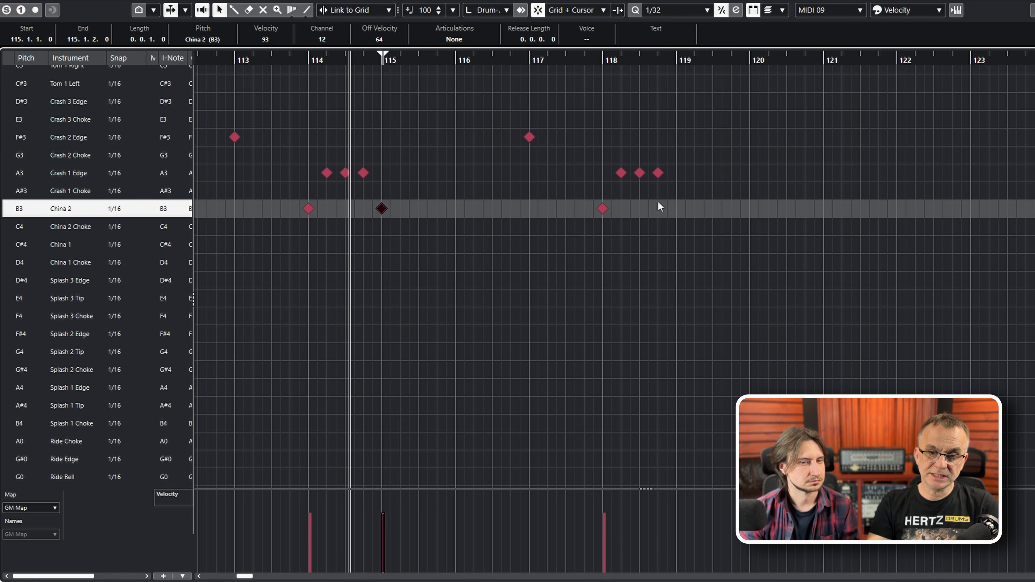
- Move the Crash 1 Edge note at 118.3 to China 2 and the one at 118.4 to China 1
left_click(639, 173)
key("Down")
key("Down")
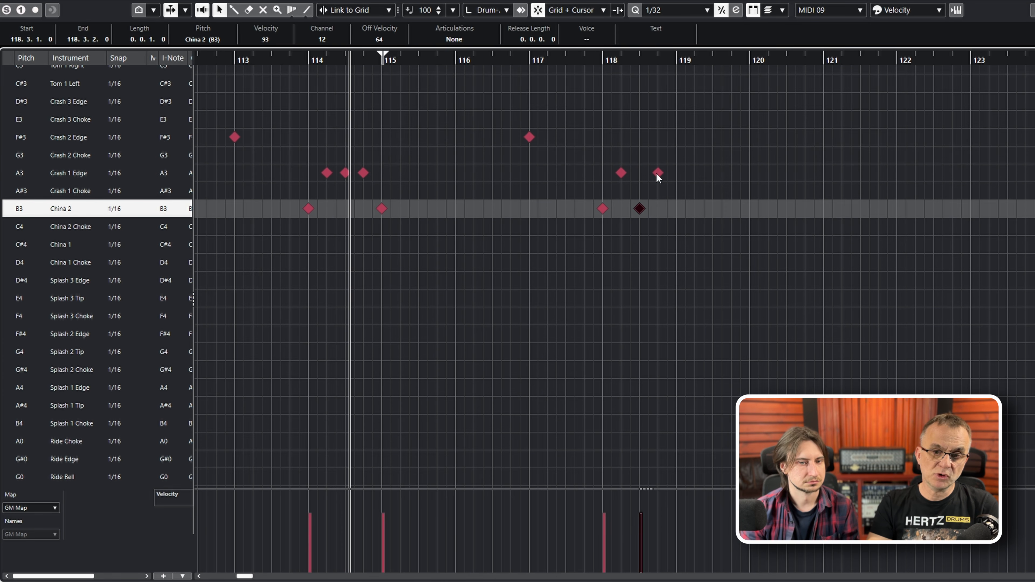
left_click(657, 174)
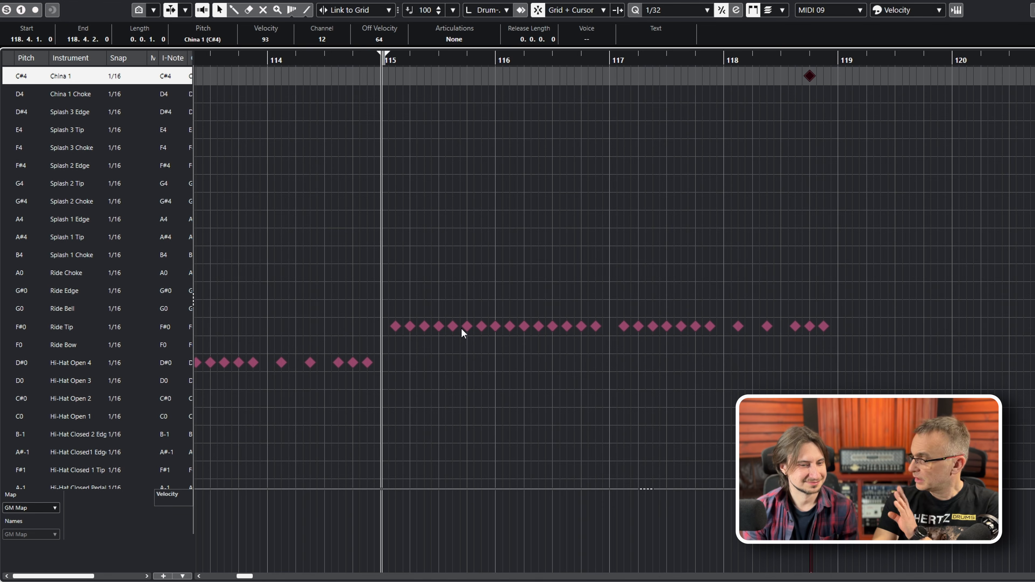
- Move the Ride Tip notes at 115.3, 116.3, 116.4, 116.4.3, 117.3 and throughout bar 118 to Ride Bell, and play from bar 115
left_click_drag(495, 326, 495, 310)
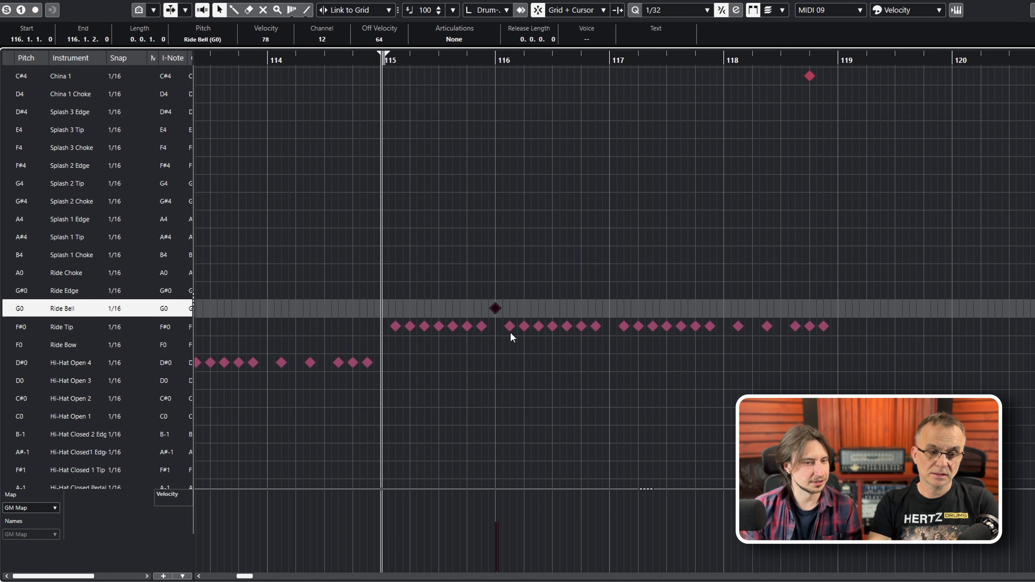
left_click_drag(581, 327, 582, 309)
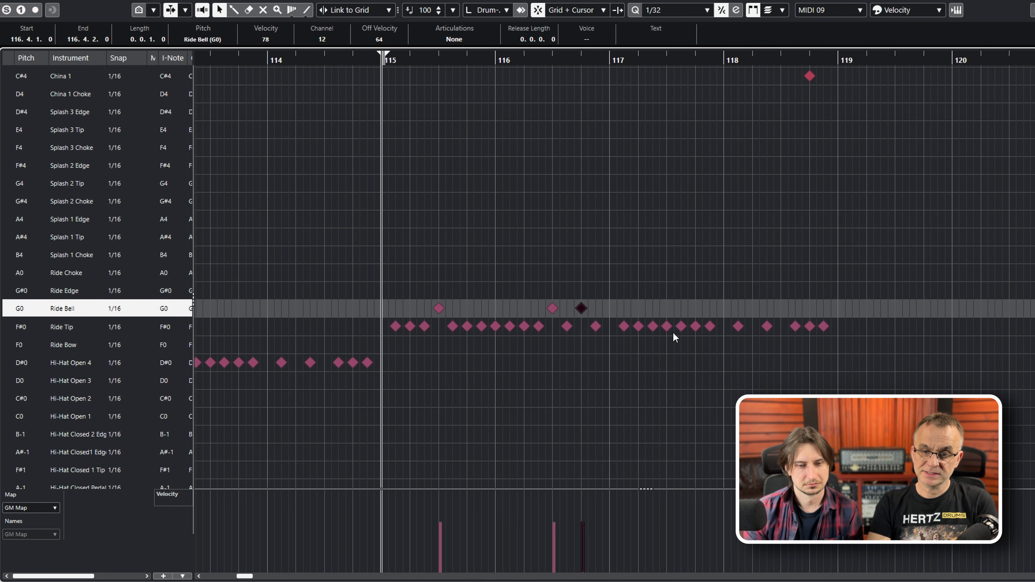
left_click_drag(855, 329, 739, 329)
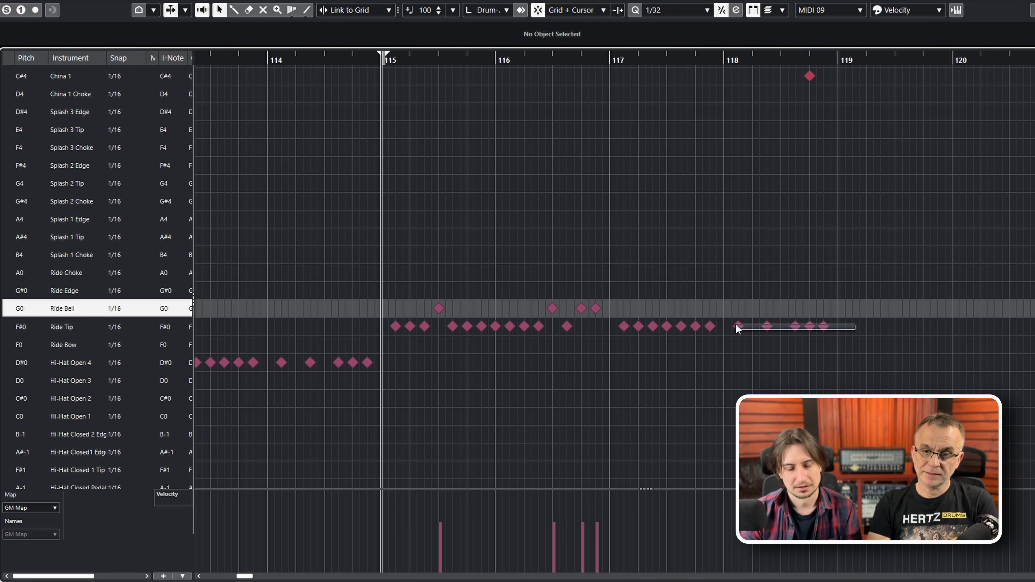
key("Up")
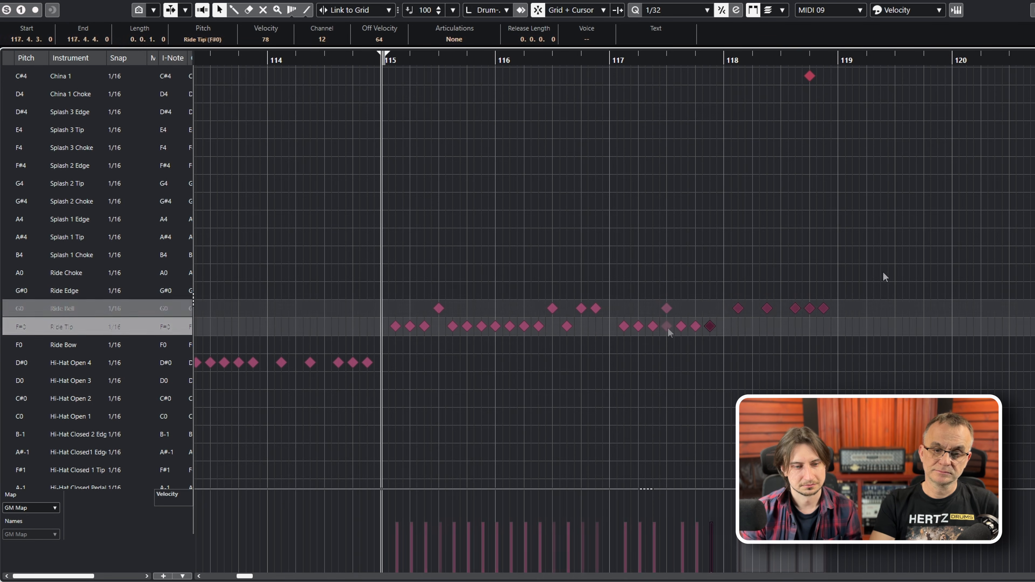
left_click(884, 273)
key("space")
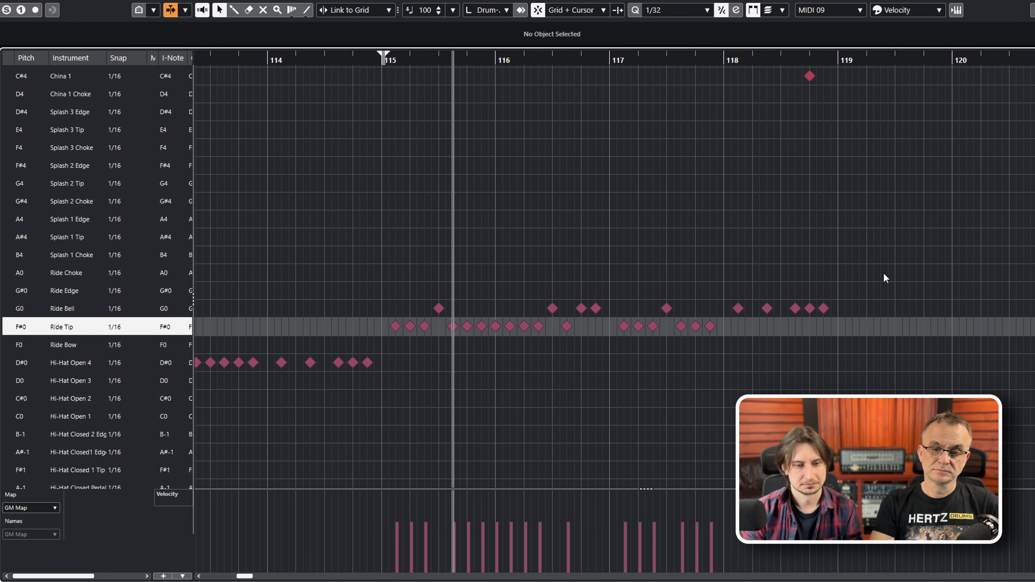
key("space")
- Set all Ride Bell notes to velocity 107, move the last three in bar 118 to Ride Tip, and play from bar 115
left_click_drag(883, 273, 351, 305)
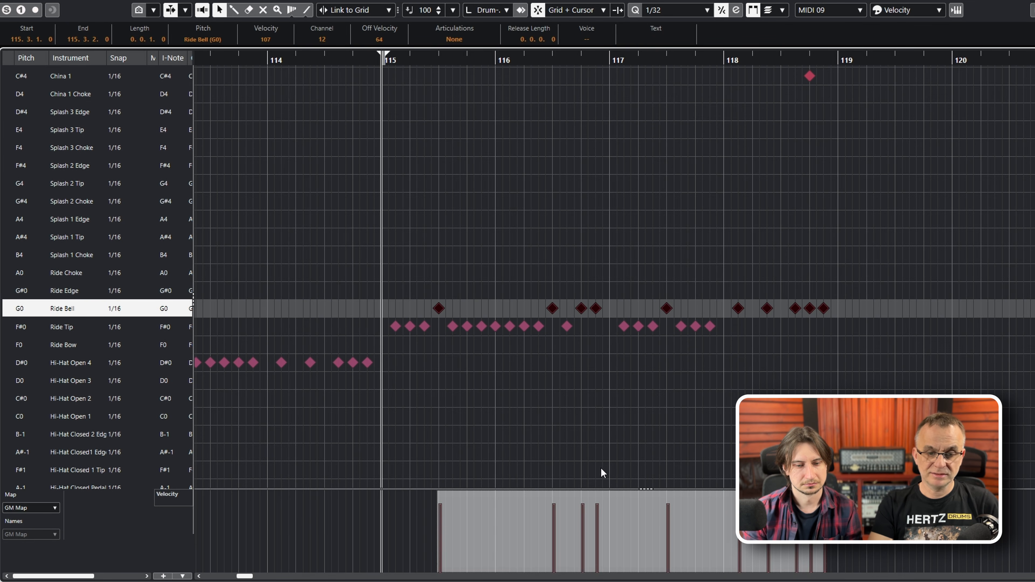
left_click_drag(786, 274, 854, 338)
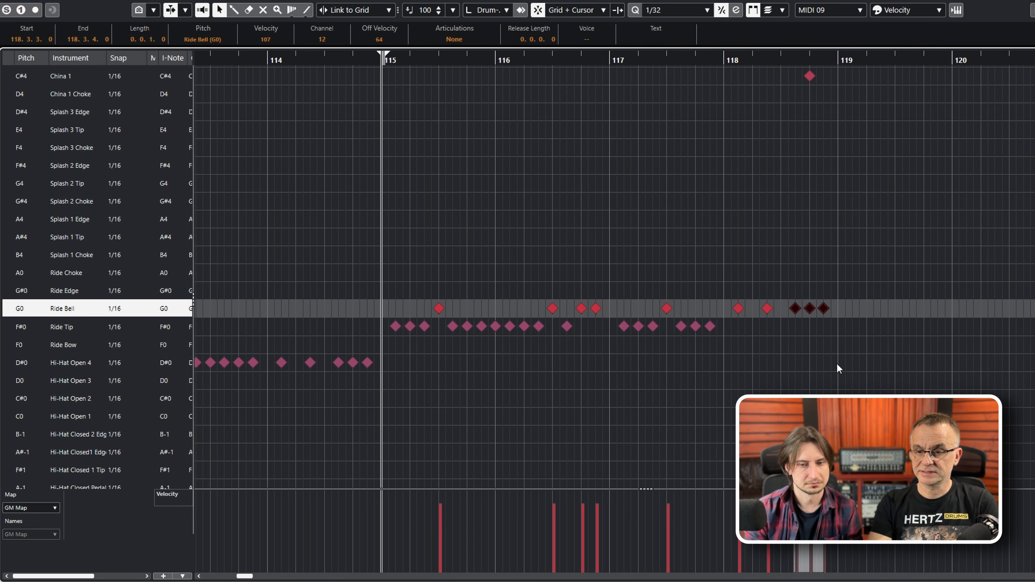
key("Down")
key("space")
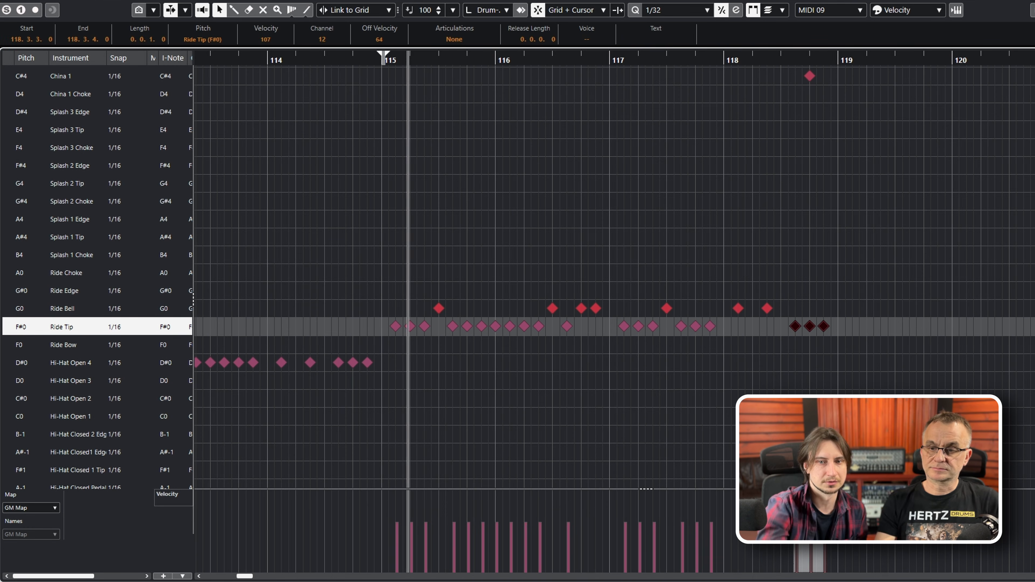
- Remove the Ride Tip note that coincides with the China 1 hit at 118.4 and select the Hi-Hat Open 4 note at 114.4
scroll(851, 233, "up", 5)
left_click_drag(844, 278, 809, 239)
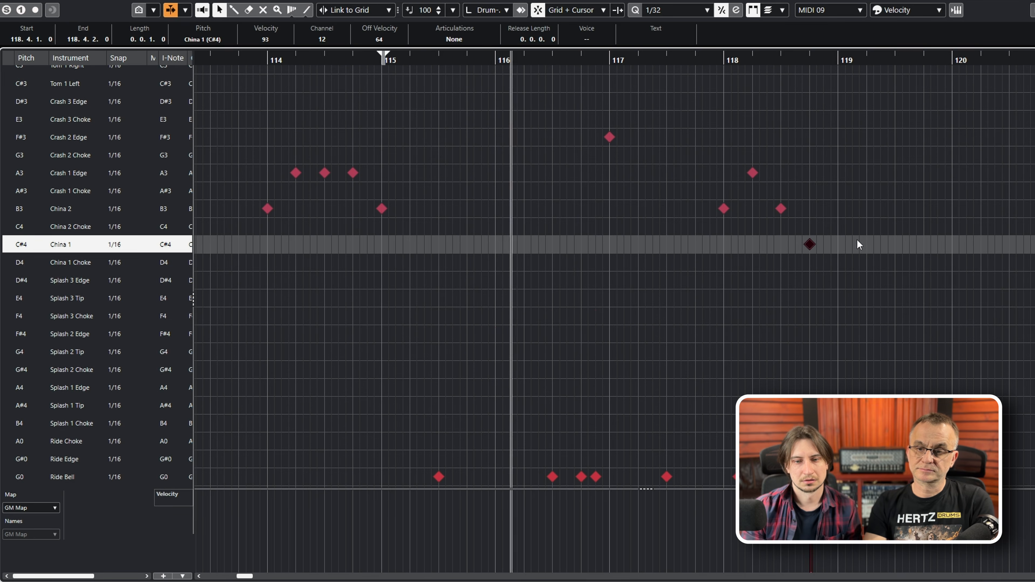
scroll(856, 239, "down", 5)
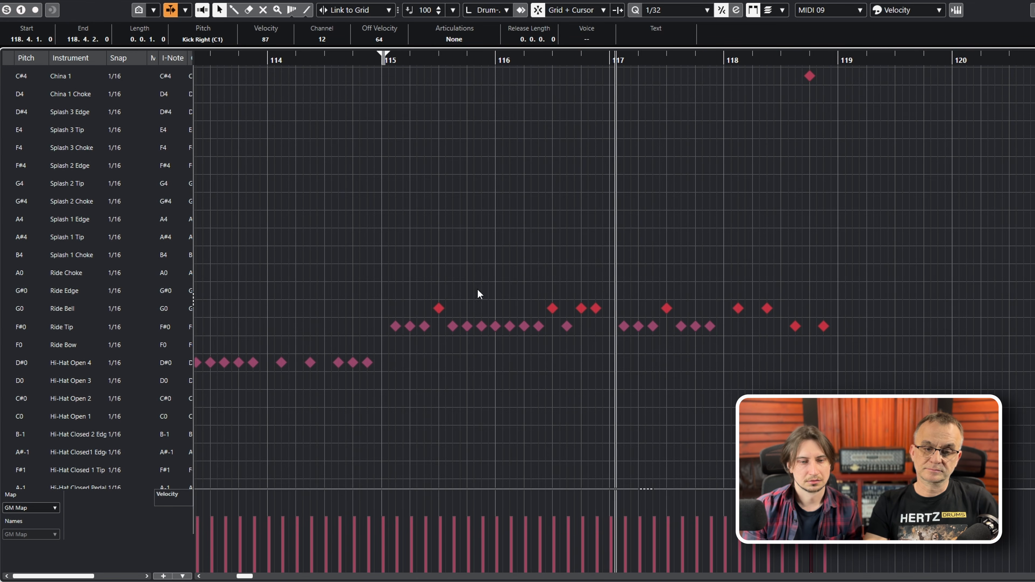
scroll(488, 305, "left", 3)
scroll(446, 294, "up", 5)
scroll(446, 293, "down", 5)
left_click(443, 351)
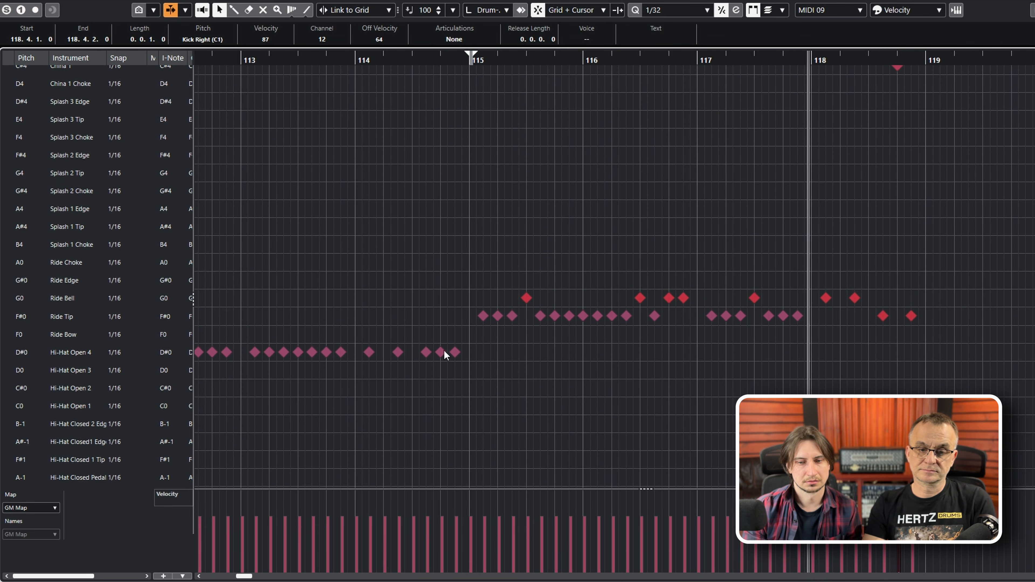
scroll(500, 300, "up", 5)
scroll(500, 301, "down", 3)
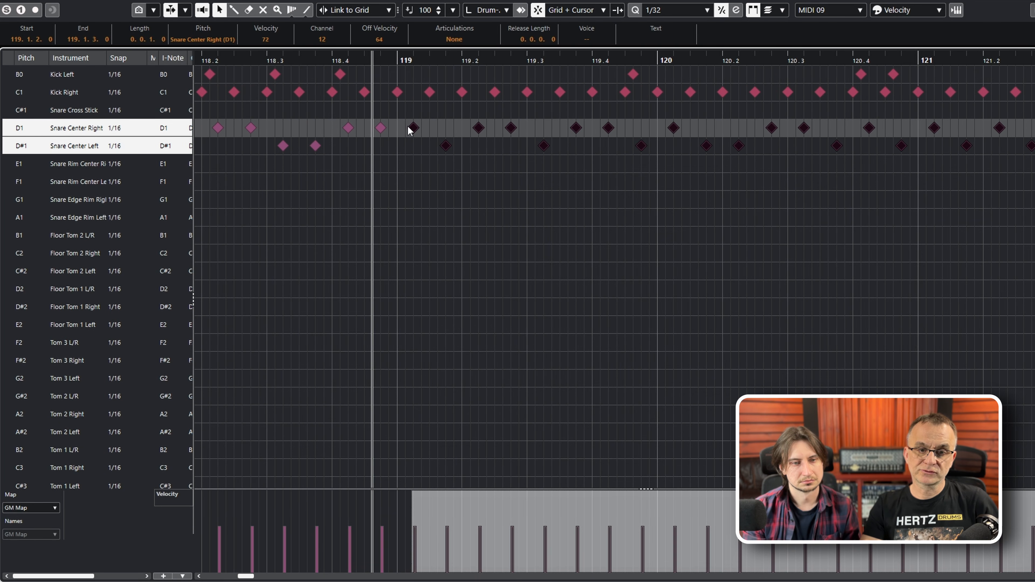
- From bar 119 on, shift the snare notes one sixteenth earlier onto the beat and the kick notes one sixteenth later
left_click_drag(410, 130, 1033, 68)
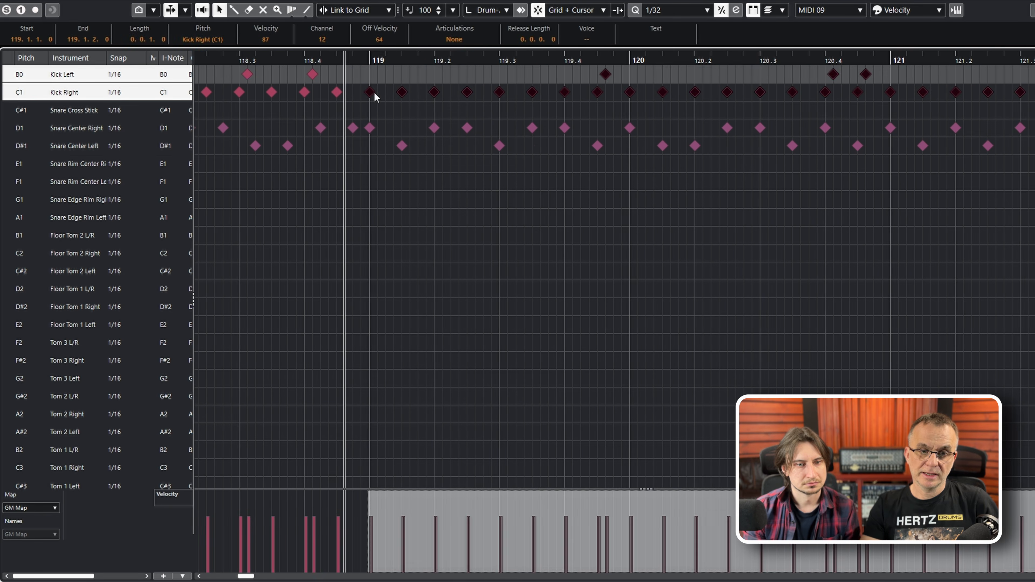
left_click_drag(375, 97, 387, 98)
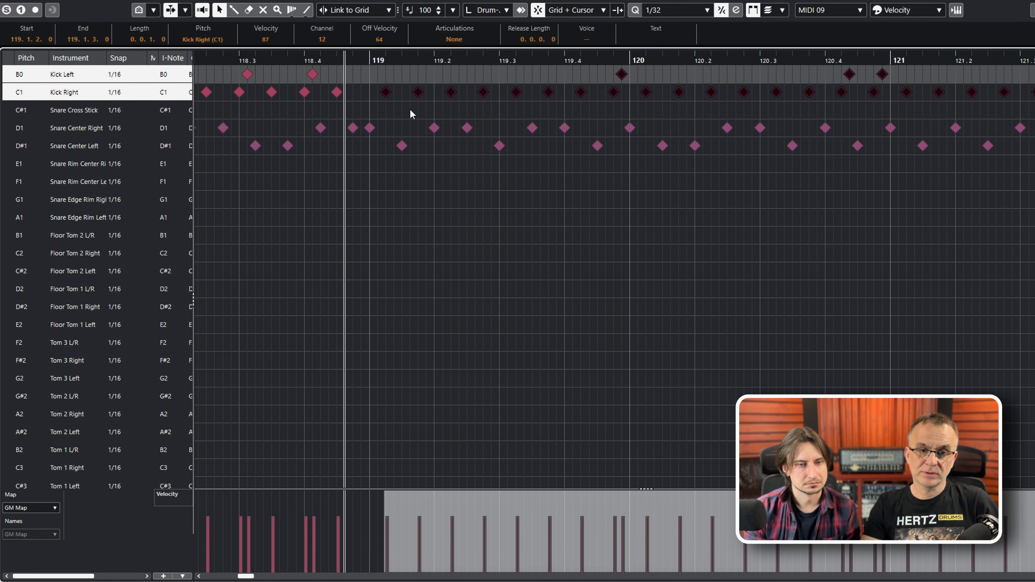
left_click(637, 87)
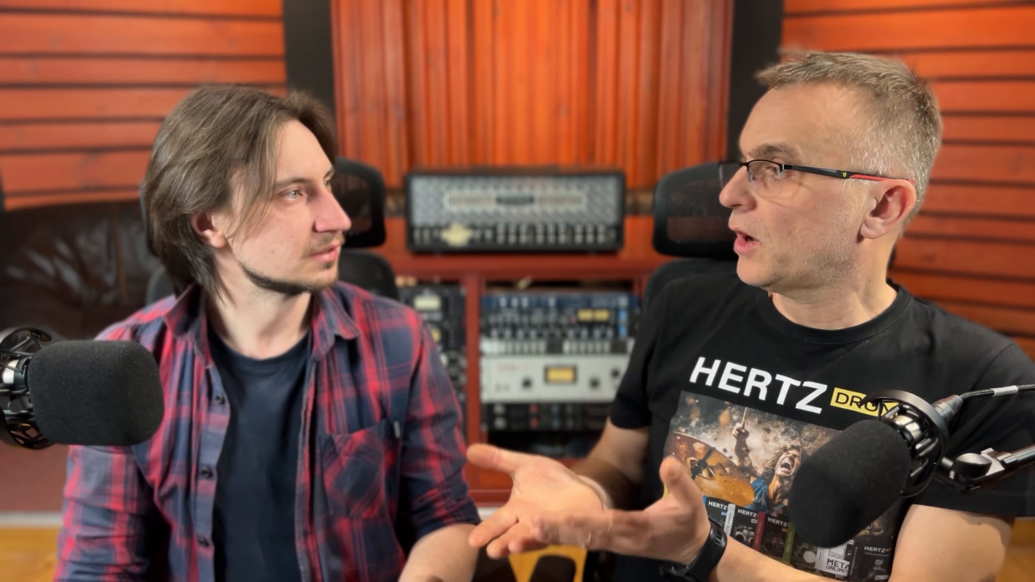
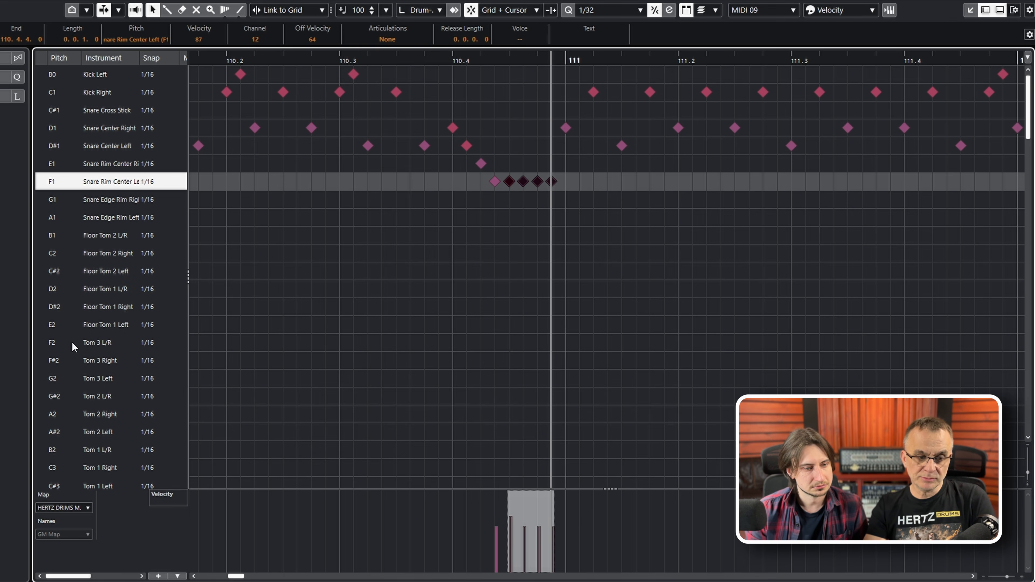
- Move the last four snare notes of bar 110 to the toms: two to Tom 3 L/R and two to Floor Tom 2 Left
double_click(126, 344)
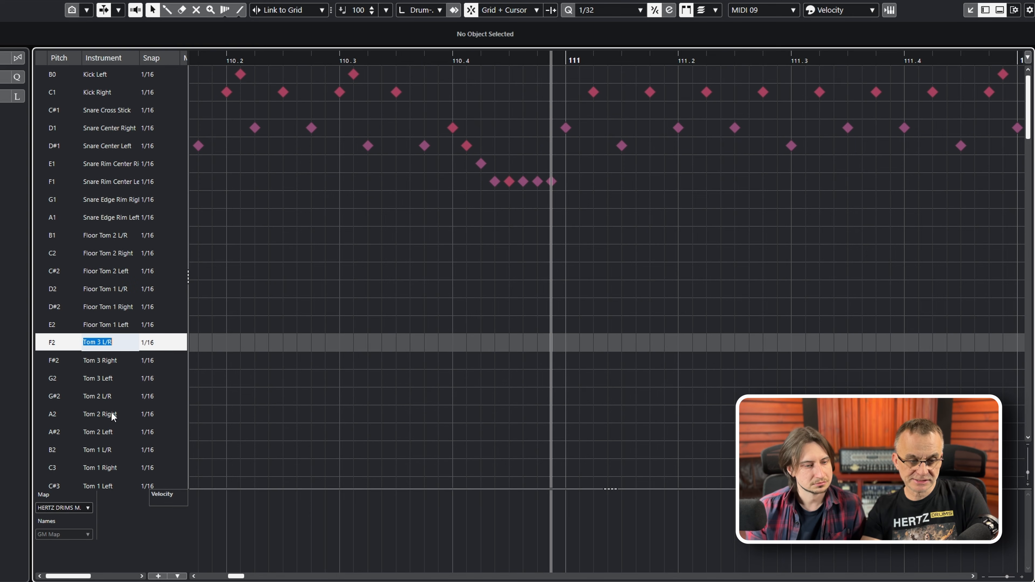
double_click(127, 397)
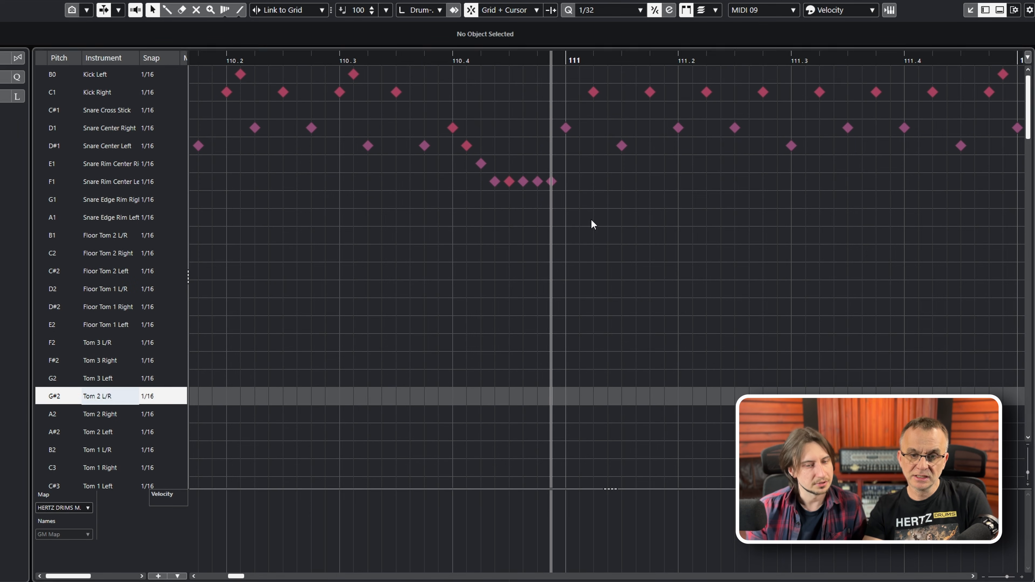
left_click_drag(560, 174, 515, 214)
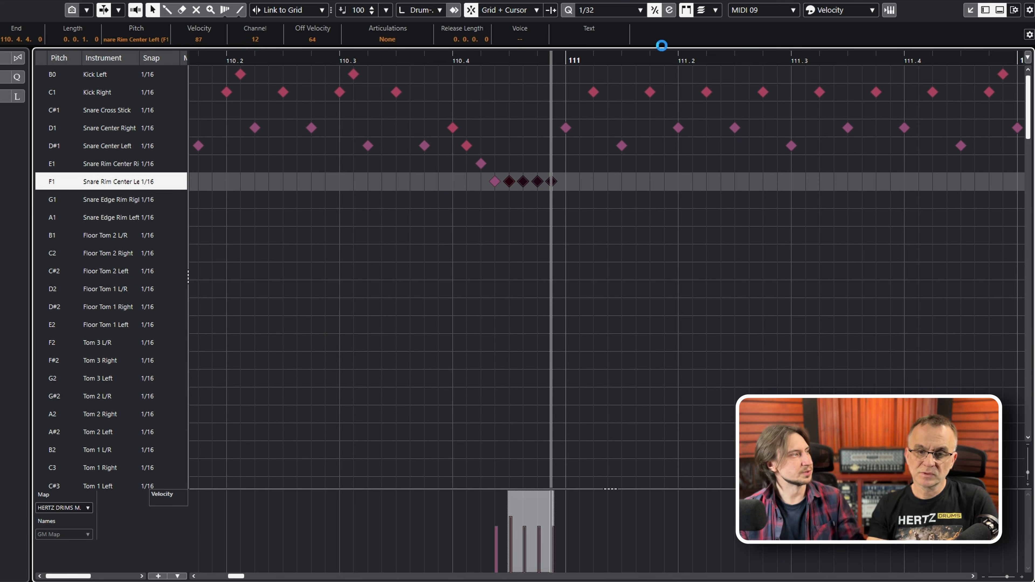
key("Down")
key("Down")
key("Down")
key("Down")
key("Down")
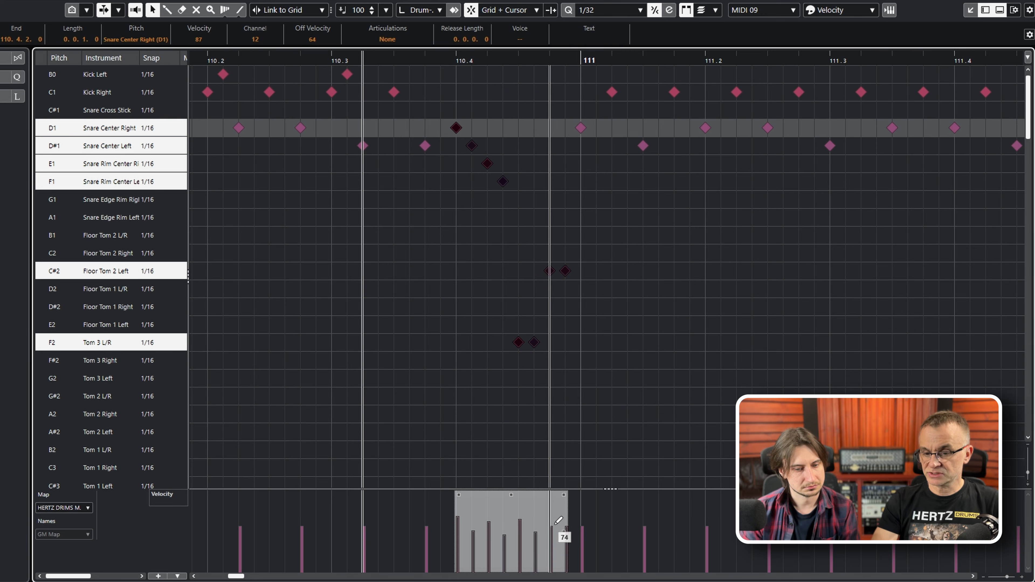
- Play back the end of bar 110 to check the snare and tom fill
left_click_drag(475, 62, 450, 58)
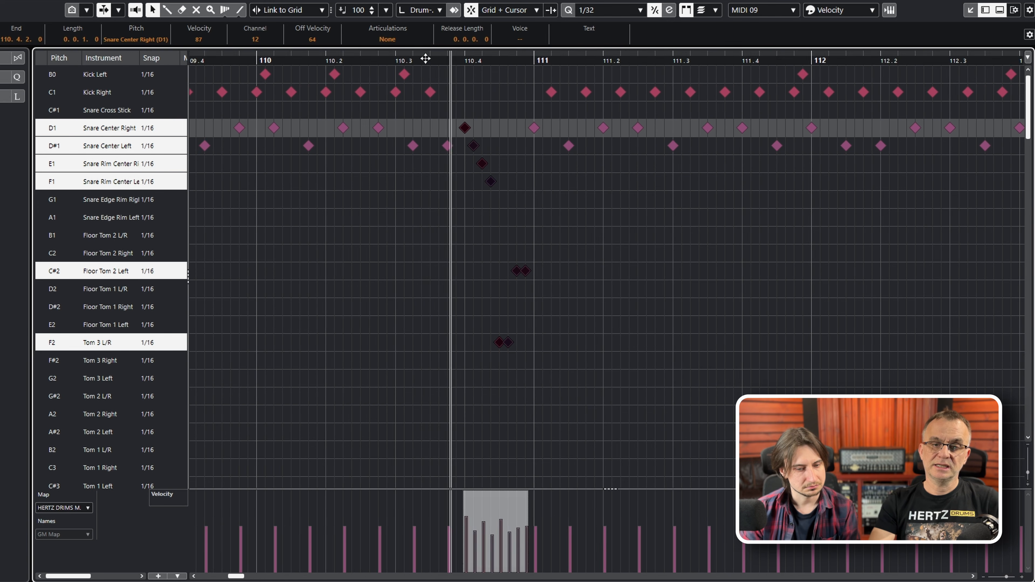
left_click_drag(362, 59, 360, 63)
key("space")
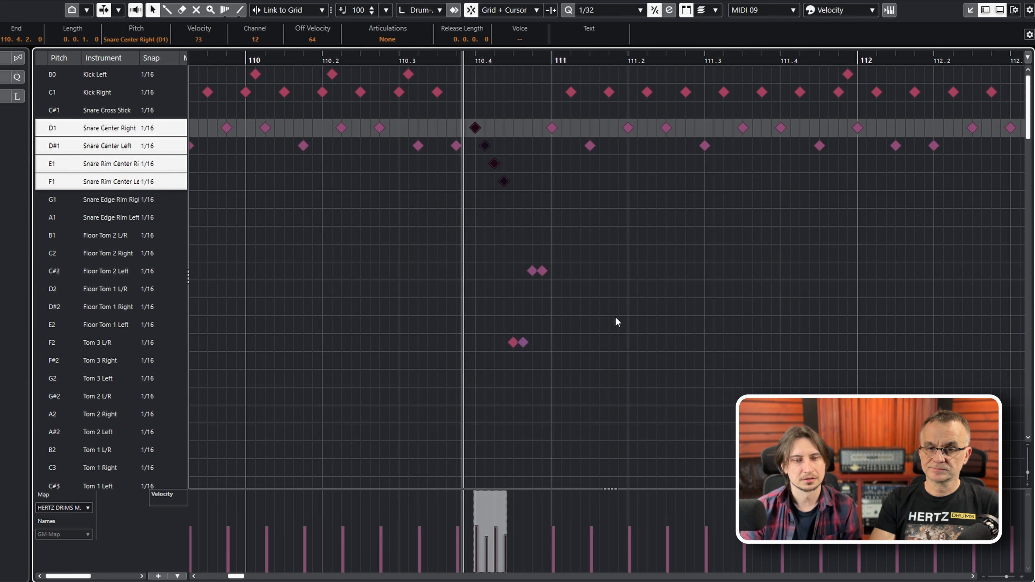
key("space")
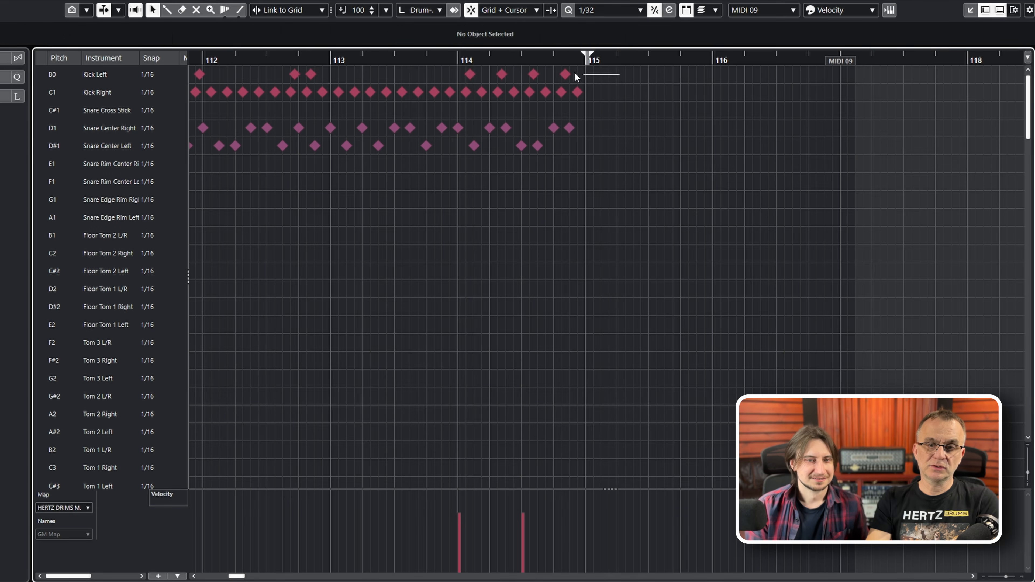
- Delete the Kick Left notes in bar 114 and fill the Kick Right lane with continuous sixteenths through bars 113 and 114
left_click_drag(440, 70, 438, 73)
key("Delete")
left_click_drag(616, 104, 337, 91)
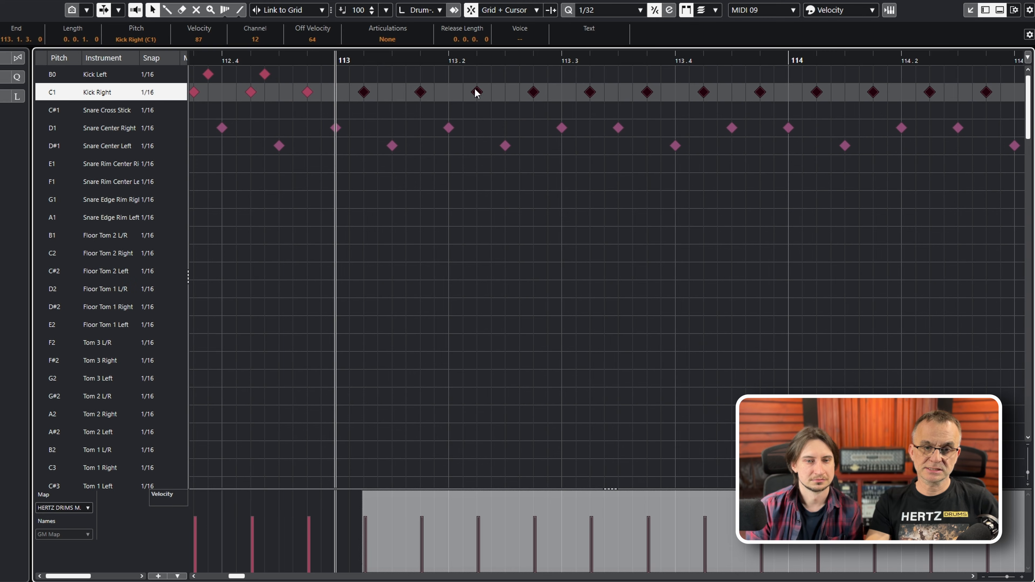
left_click_drag(324, 82, 864, 110)
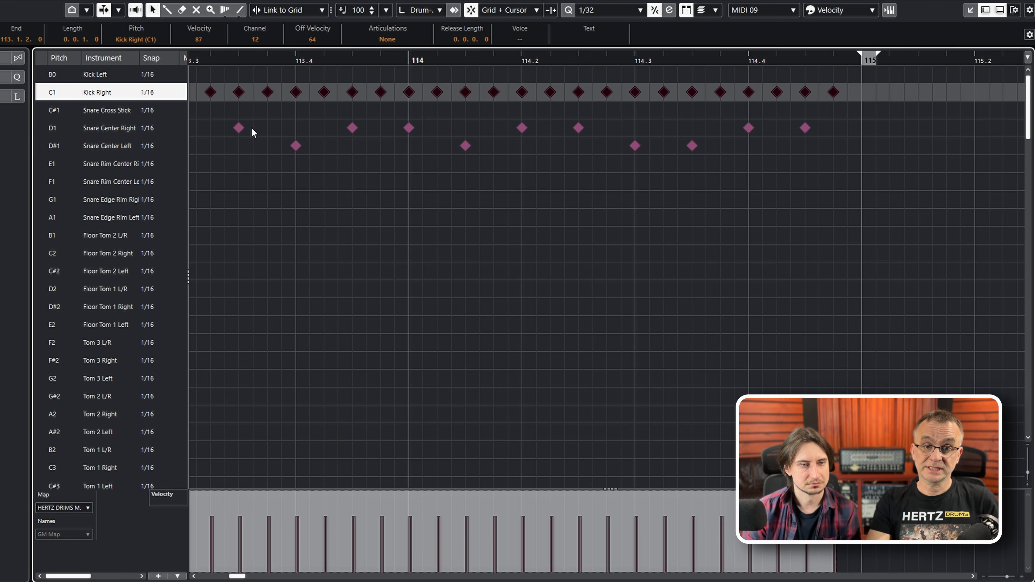
- Copy the Kick Right run to Kick Left, starting a thirty-second after 113, so the two kicks alternate
left_click_drag(228, 128, 721, 120)
left_click(465, 61)
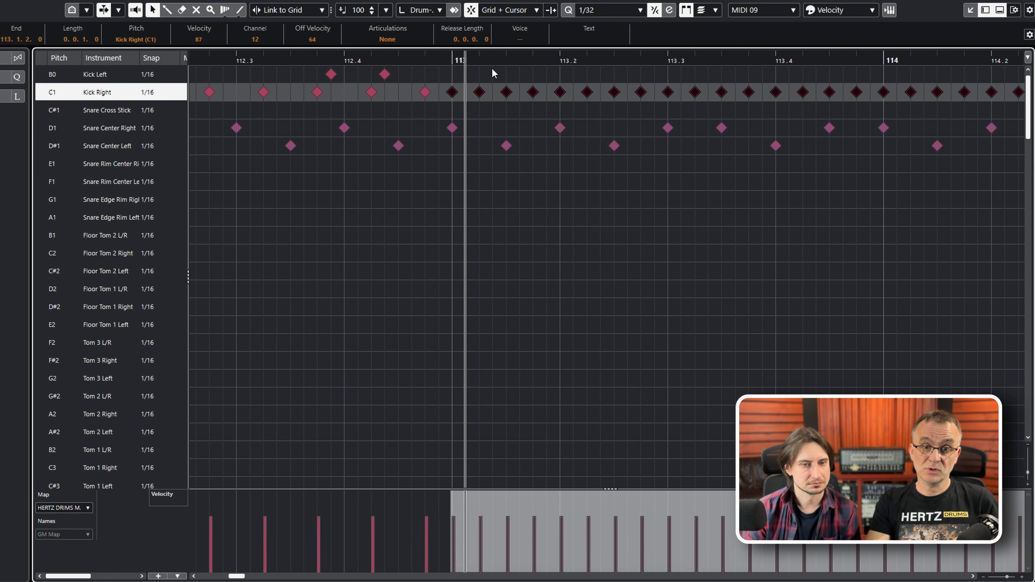
key("ctrl+v")
key("Up")
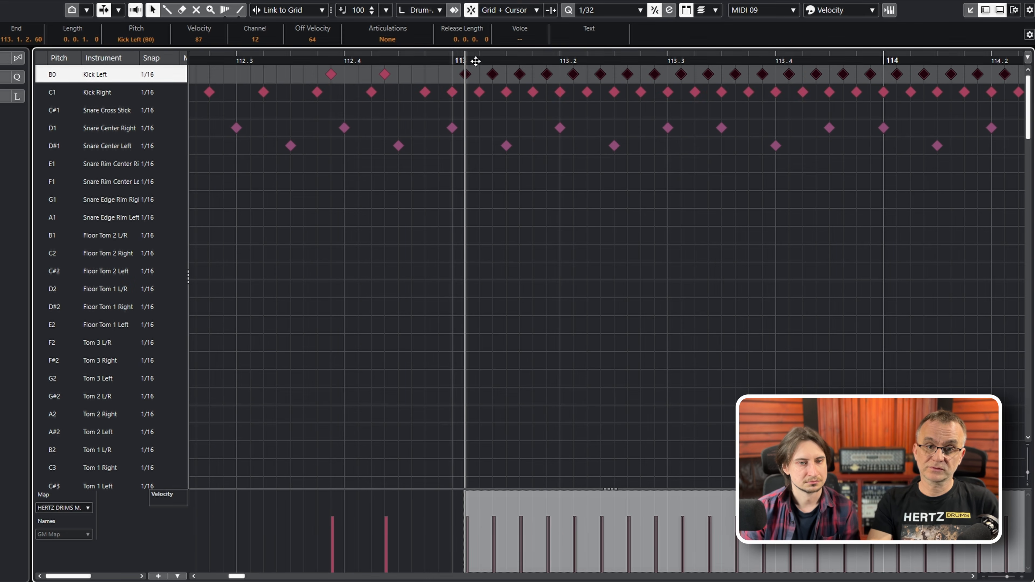
left_click_drag(473, 61, 289, 36)
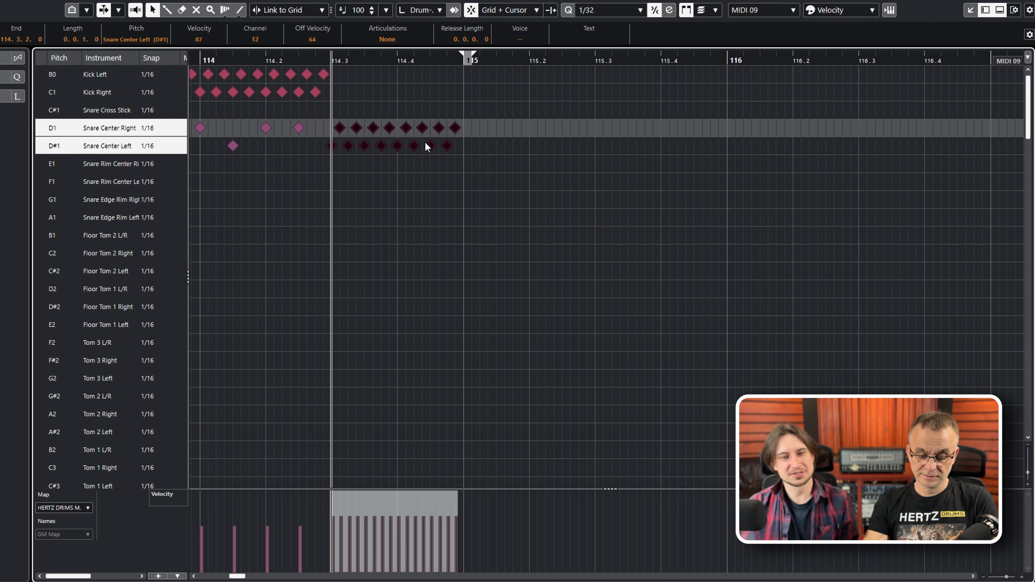
- In the thirty-second snare roll at 114.3, move the third and fourth notes to Snare Rim Center Right and the next four to Tom 3 L/R
left_click_drag(350, 111, 375, 143)
key("Down")
key("Down")
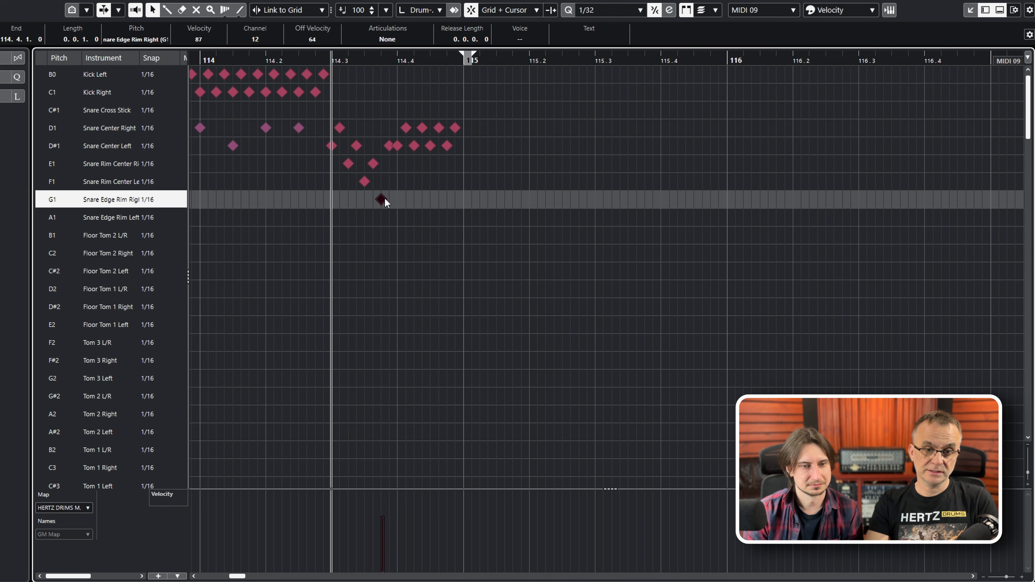
key("Down")
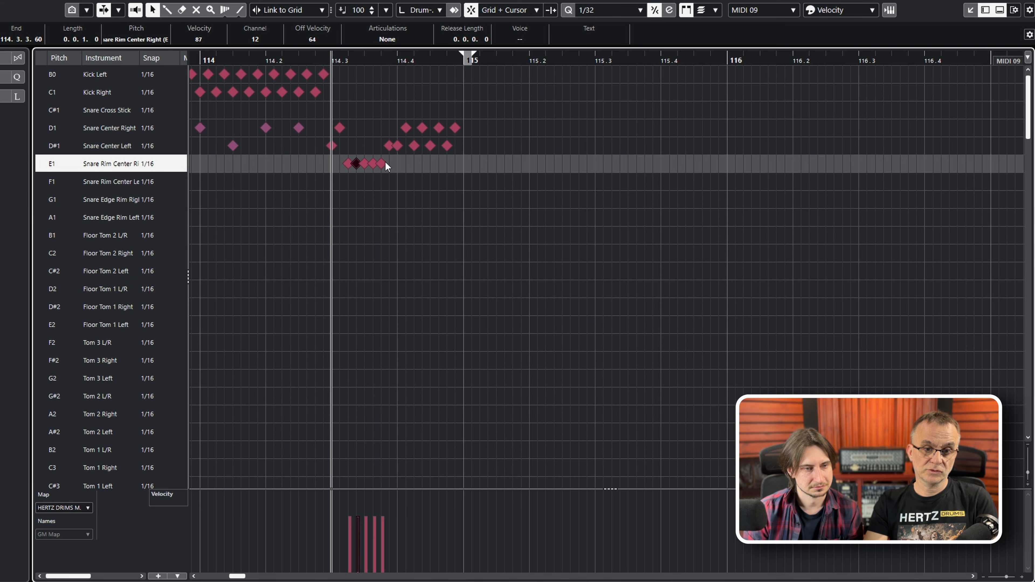
left_click_drag(403, 171, 367, 162)
left_click_drag(367, 161, 367, 162)
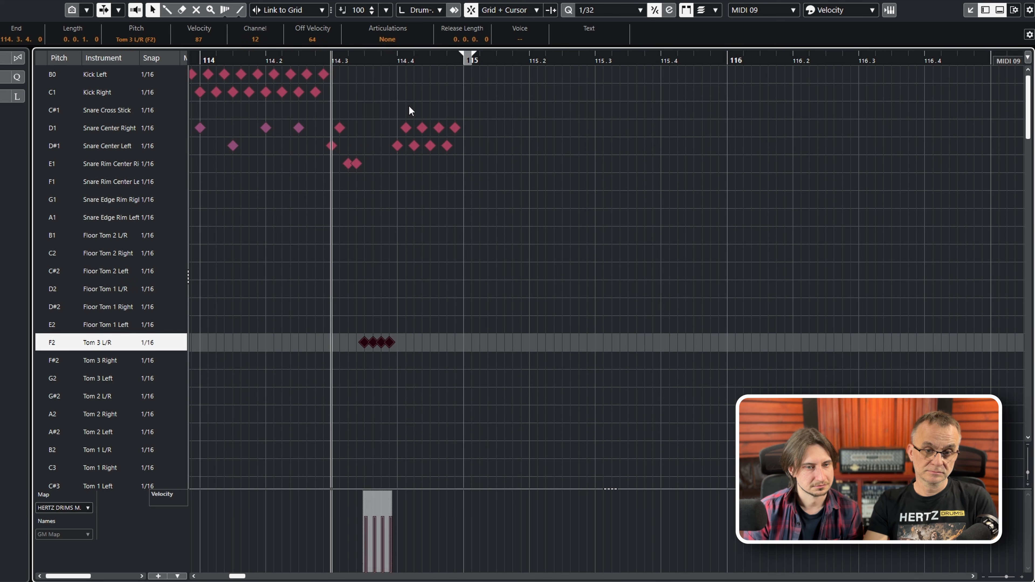
- Move the first four roll notes from 114.4 to Floor Tom 1 L/R and the last four to Floor Tom 2 L/R
left_click_drag(400, 112, 463, 141)
left_click_drag(463, 141, 464, 157)
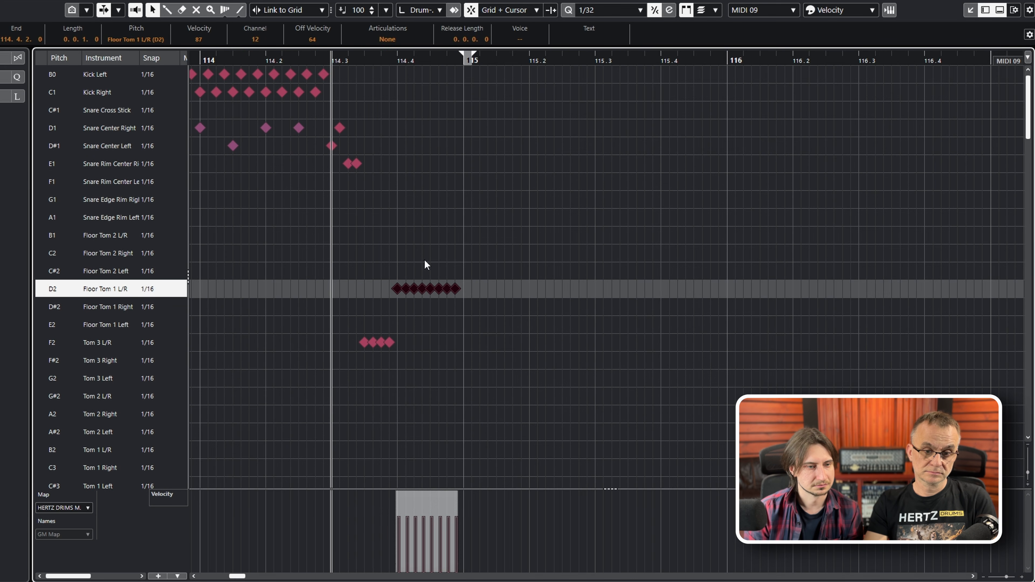
left_click_drag(428, 277, 503, 293)
key("Up")
key("Up")
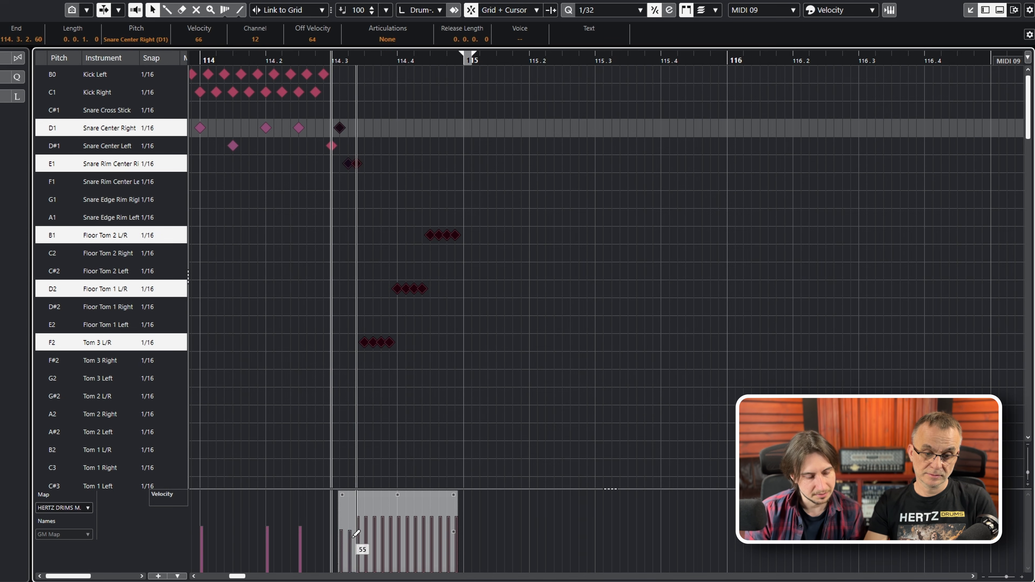
- Vary the velocities of the snare and tom fill notes from 114.3 to 115, and play the fill
left_click_drag(356, 533, 445, 526)
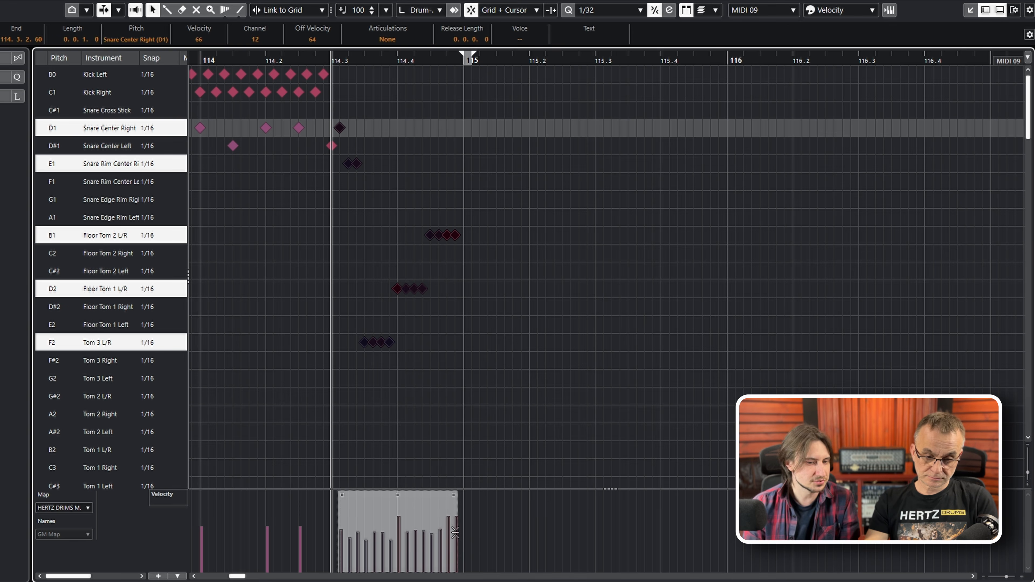
key("g")
left_click_drag(313, 114, 436, 382)
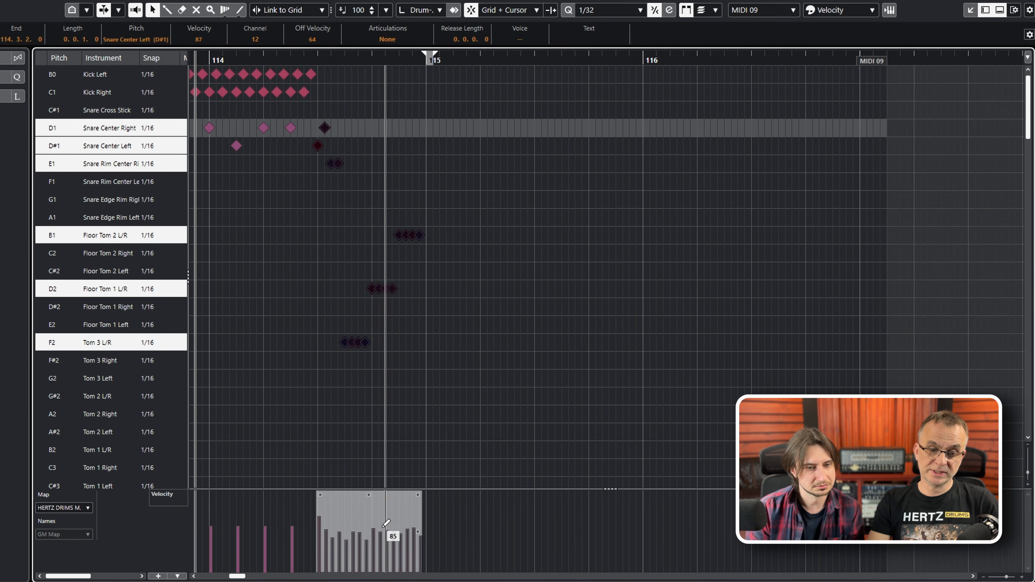
left_click_drag(315, 105, 447, 361)
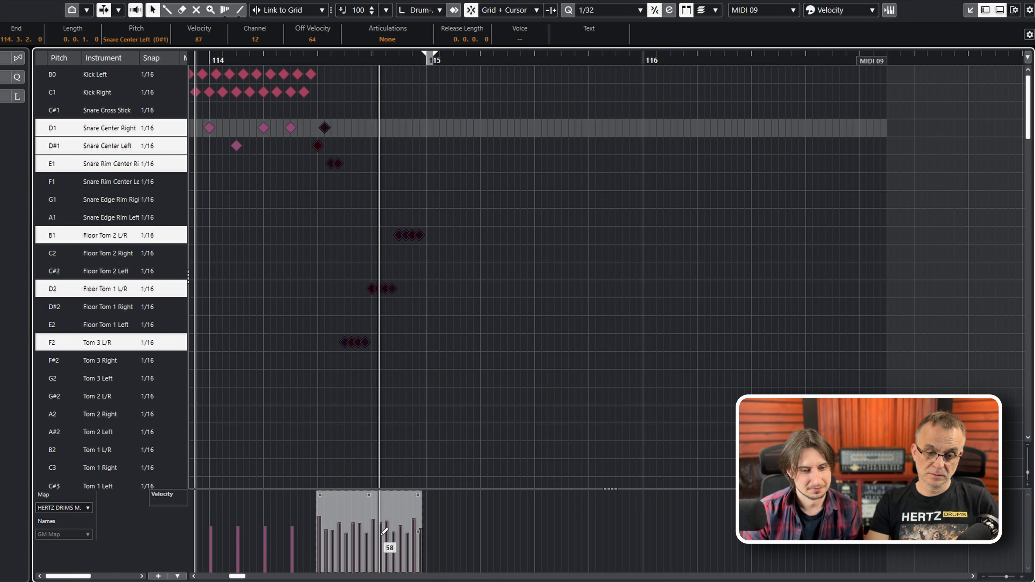
key("space")
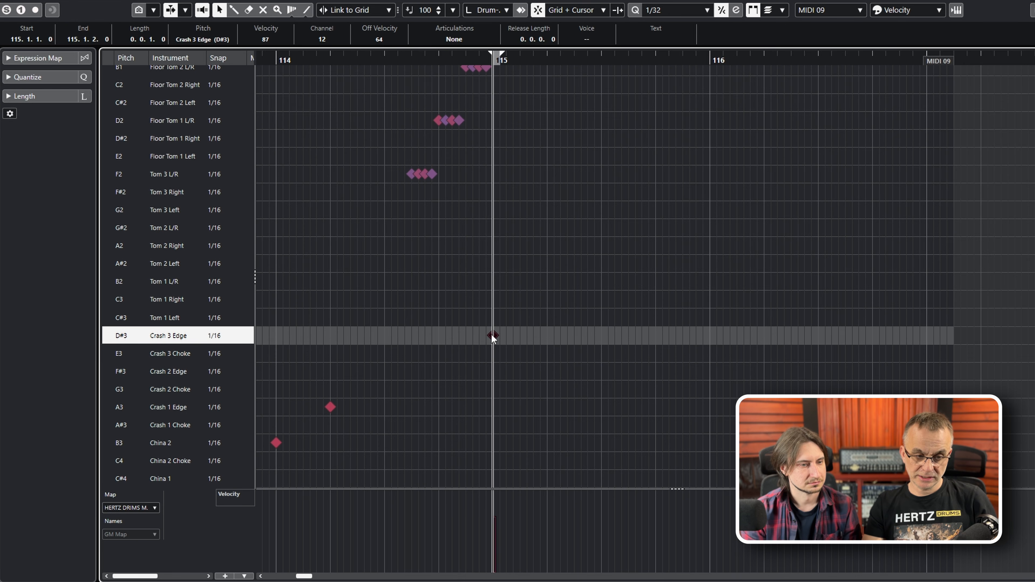
- Add a Crash 3 Choke note at 115.1.2, one sixteenth after the Crash 3 Edge hit
left_click_drag(523, 60, 494, 77)
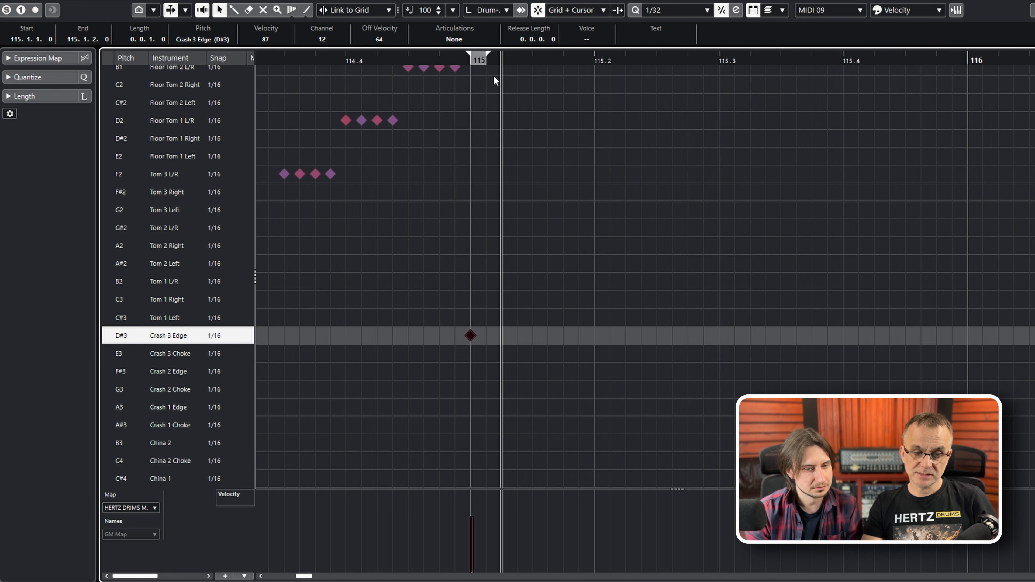
double_click(175, 354)
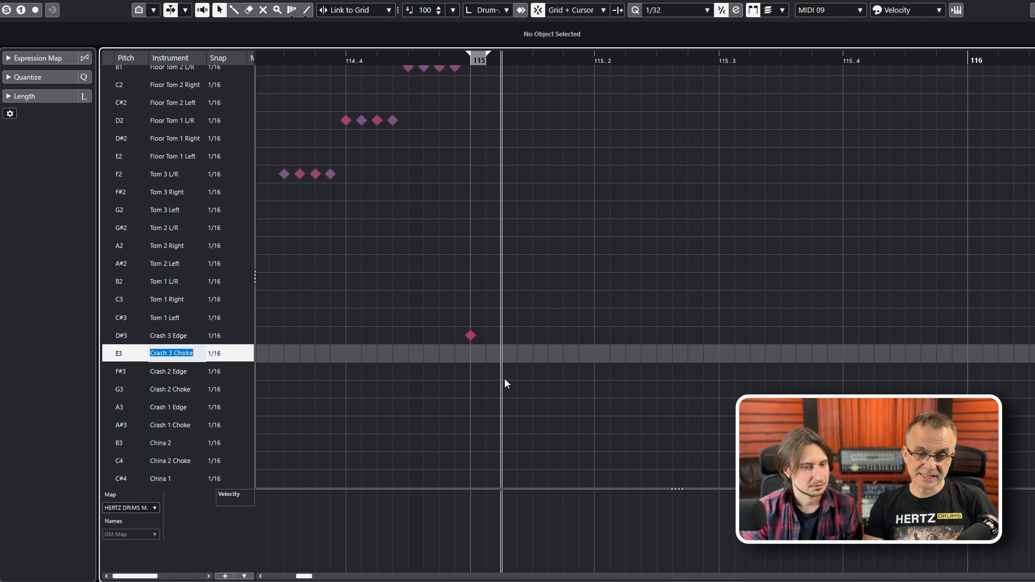
left_click(545, 336)
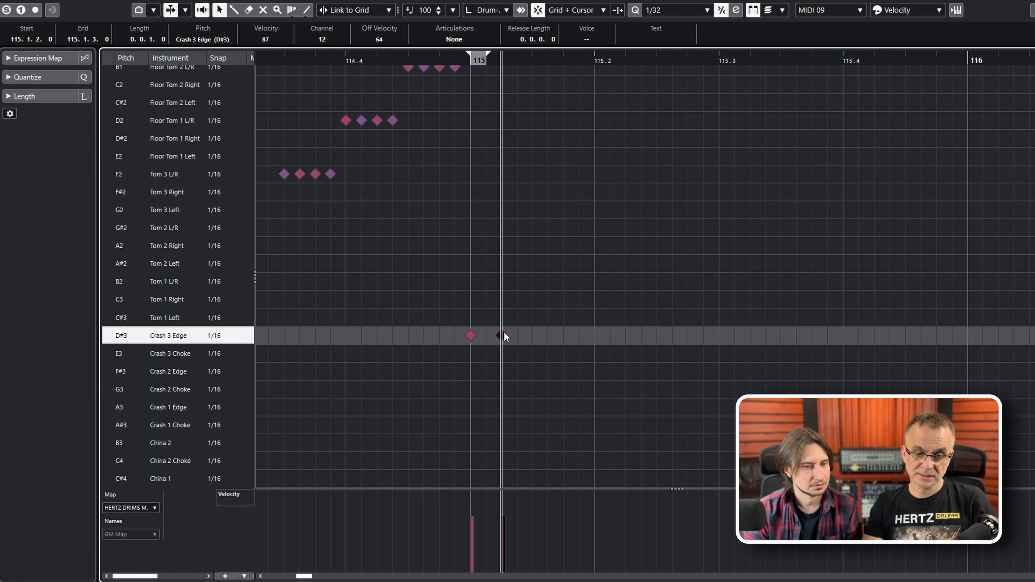
key("Down")
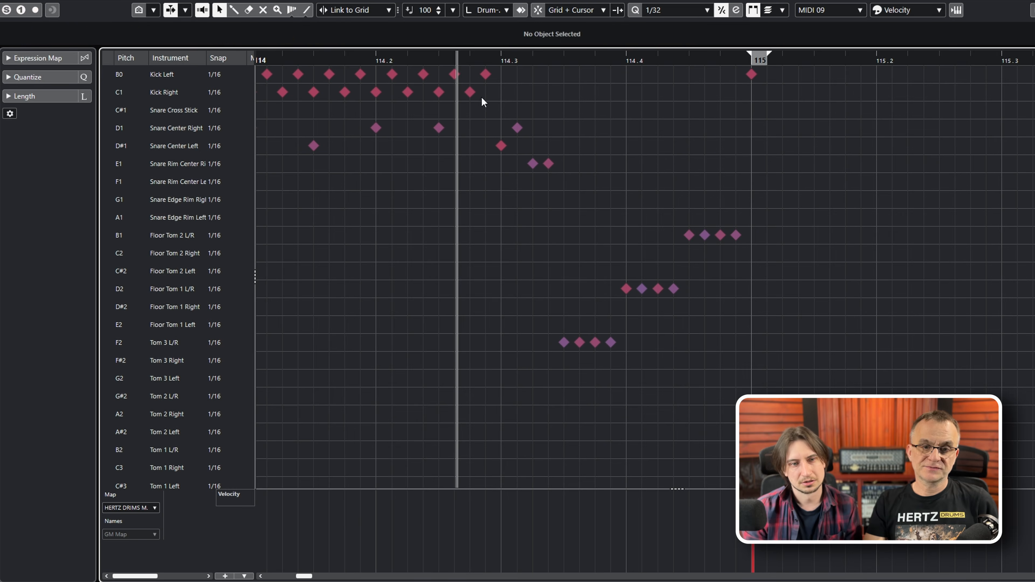
- Place Kick Right notes in eighths under the tom fill, at 114.3, 114.3.3, 114.4 and 114.4.3, aligning the first by quantizing at 1/2
left_click(499, 60)
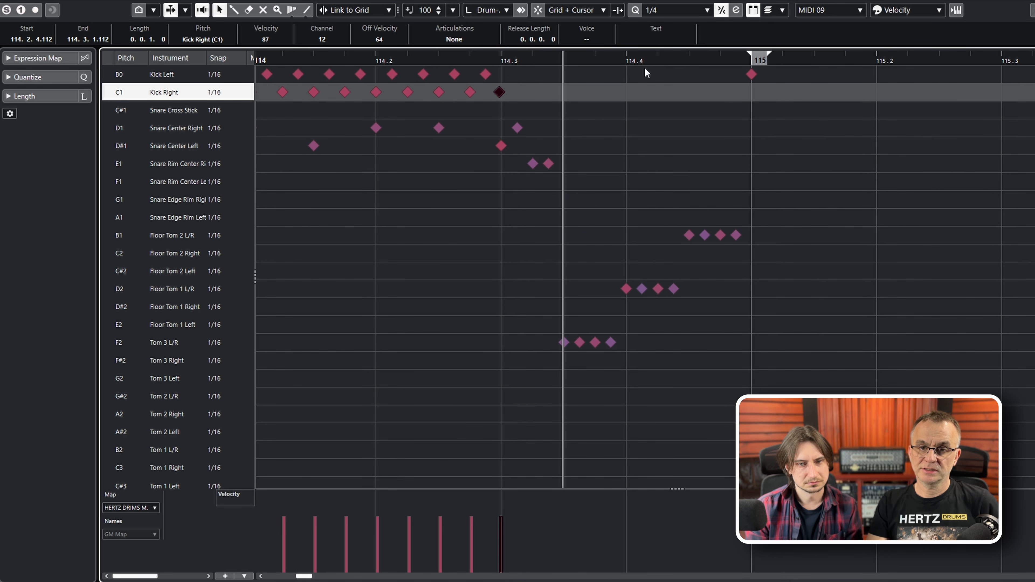
left_click(670, 10)
left_click(679, 50)
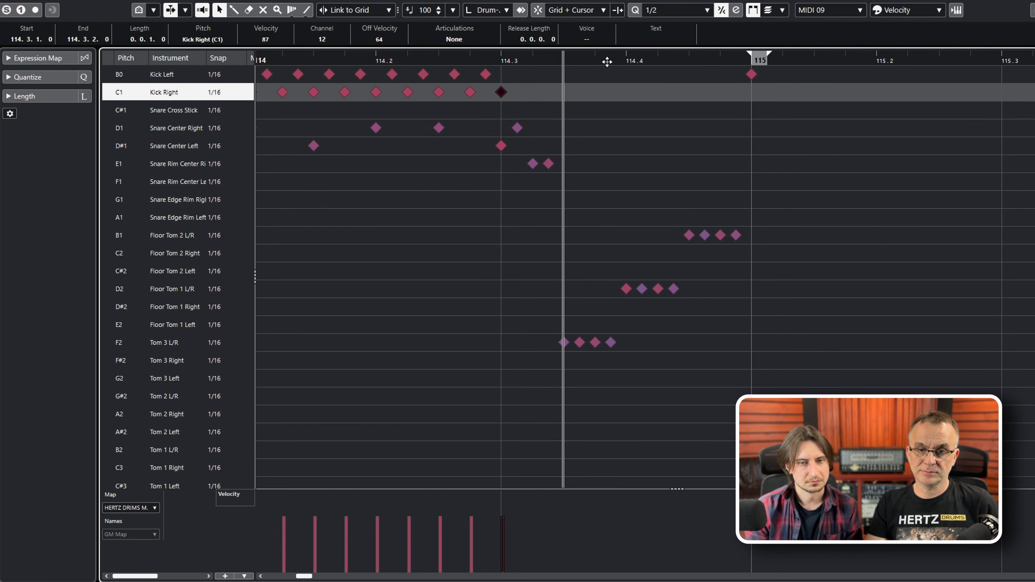
key("ctrl+v")
left_click(625, 62)
key("ctrl+v")
left_click(691, 63)
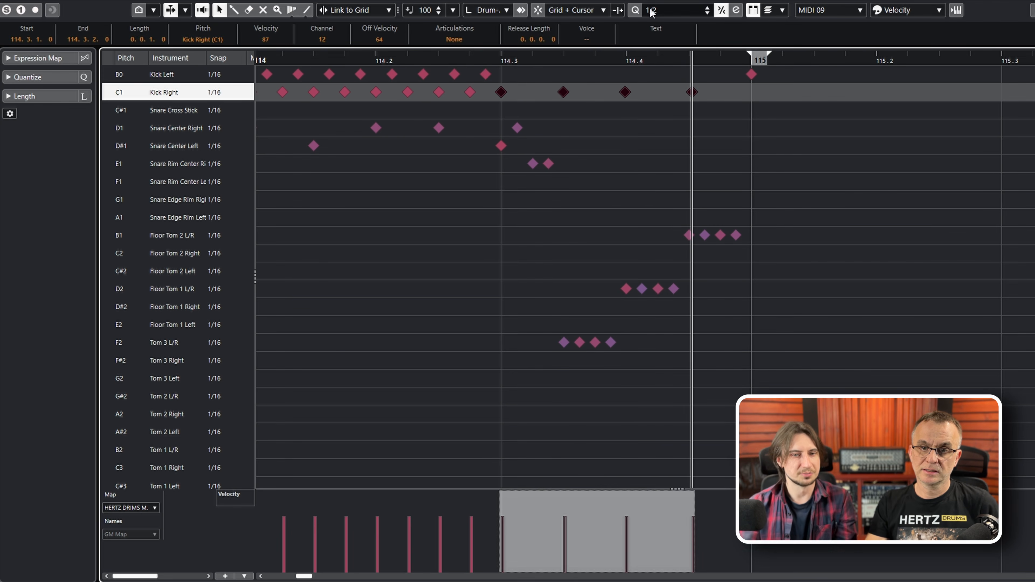
- Quantize the Kick Right notes under the fill to 1/8, and move the kick at 115 to Kick Right with velocity 95
left_click(651, 12)
left_click(673, 65)
left_click_drag(734, 109, 493, 84)
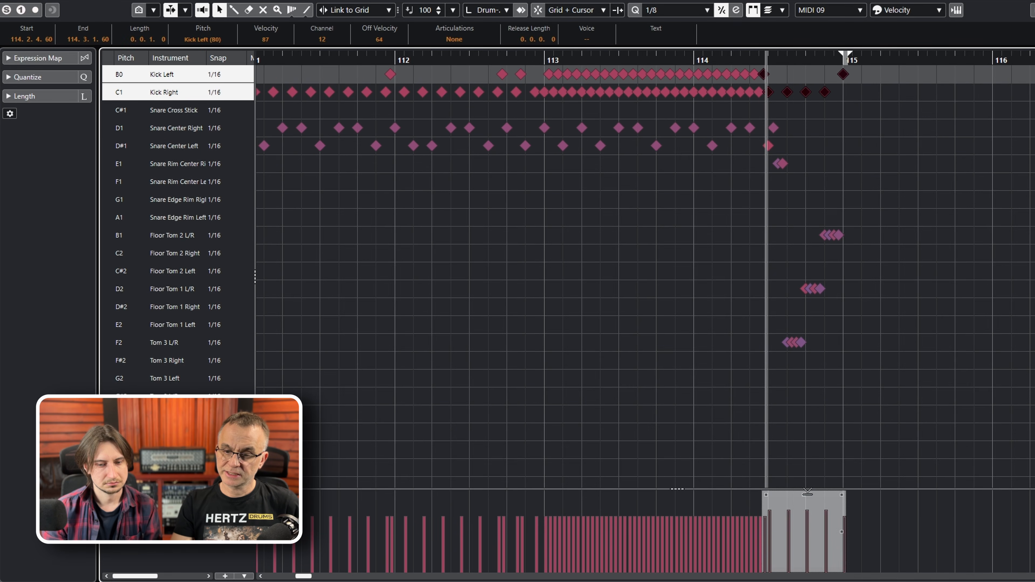
left_click(843, 75)
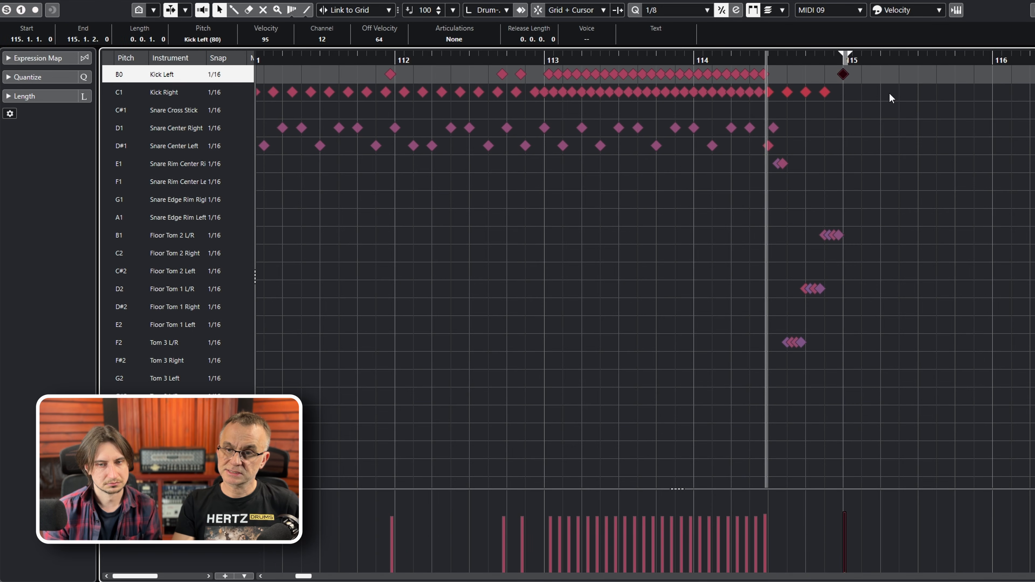
key("Up")
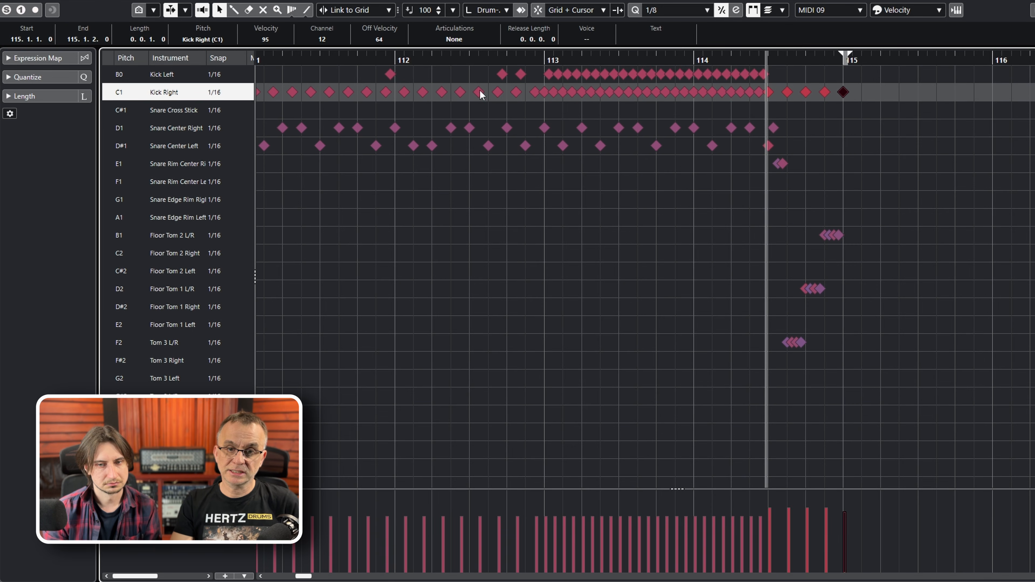
- Lower the double-kick run from bar 113 to 114.3 to about velocity 81, and play back the passage while viewing the cymbal lanes
left_click_drag(541, 70, 764, 101)
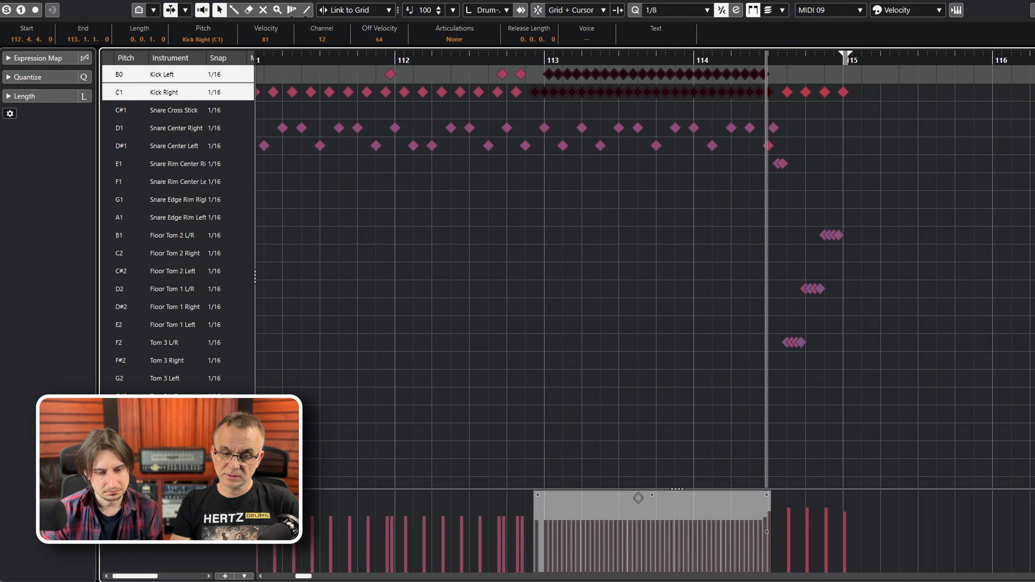
scroll(673, 216, "down", 2)
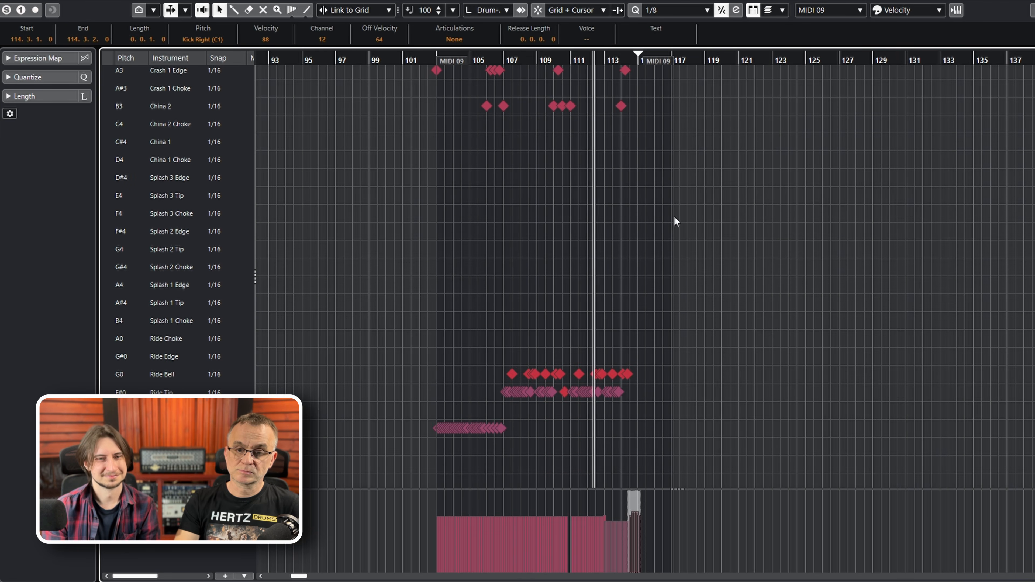
scroll(674, 216, "down", 2)
scroll(674, 221, "down", 2)
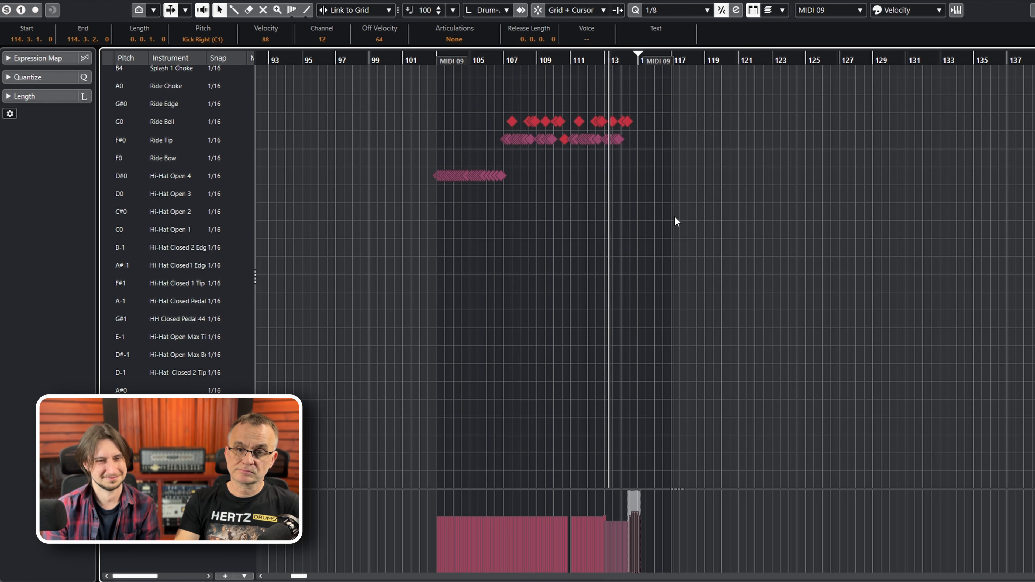
scroll(674, 221, "up", 6)
scroll(674, 216, "up", 6)
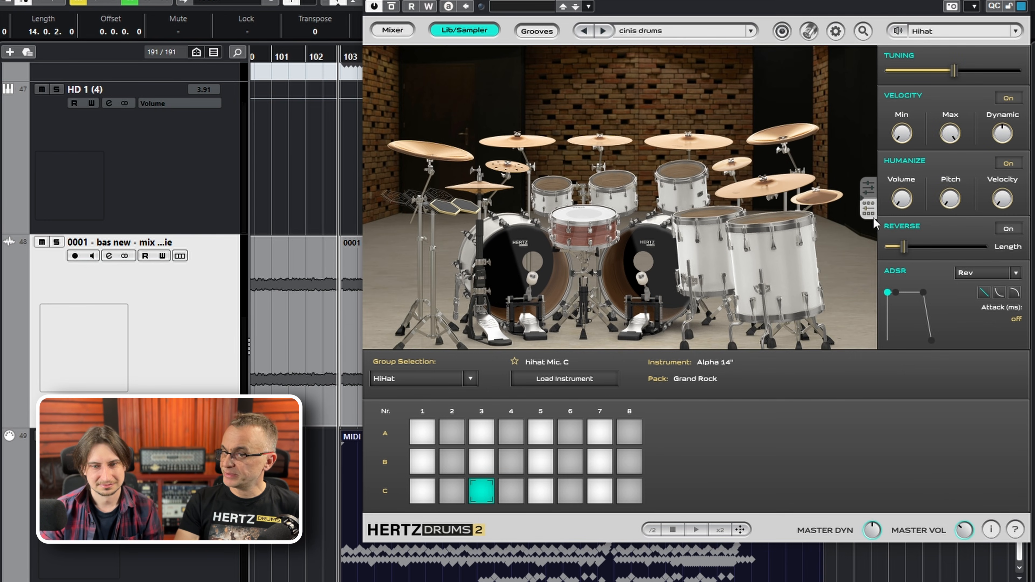
- Review the Humanize controls on the kick and snare in Hertz Drums, and set Kick Right's Humanize Pitch to 2
mouse_move(1014, 196)
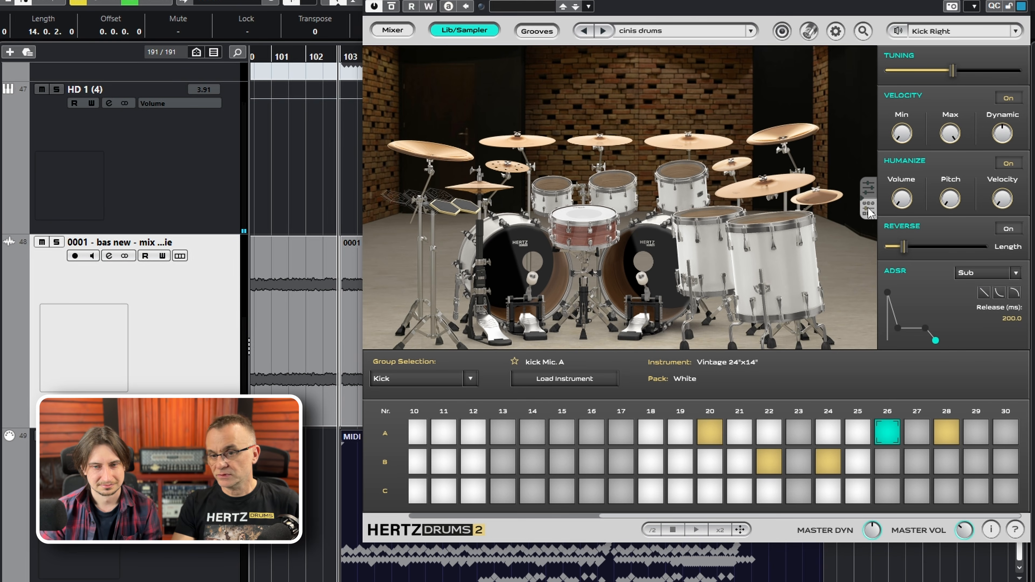
left_click(602, 243)
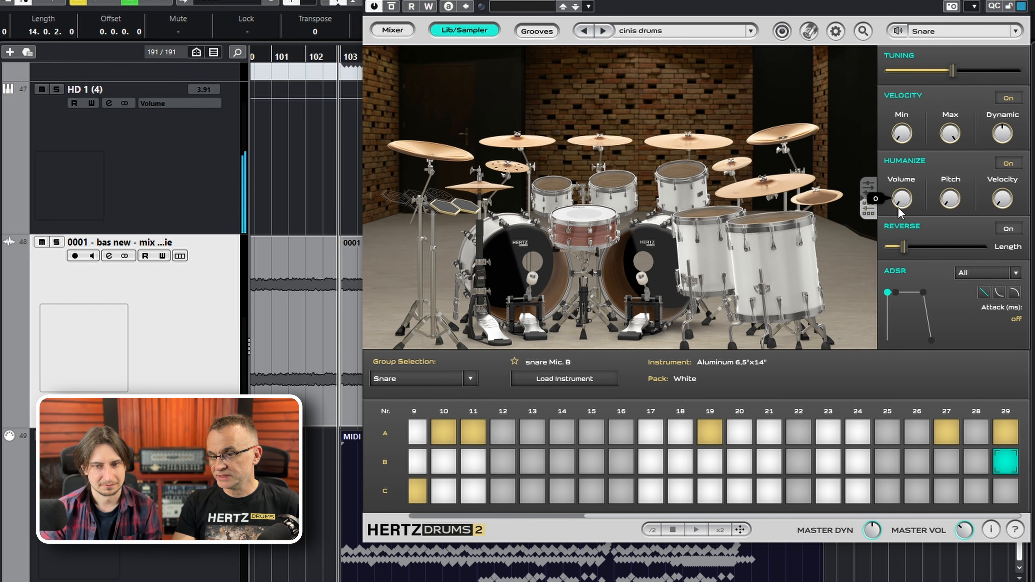
mouse_move(1003, 201)
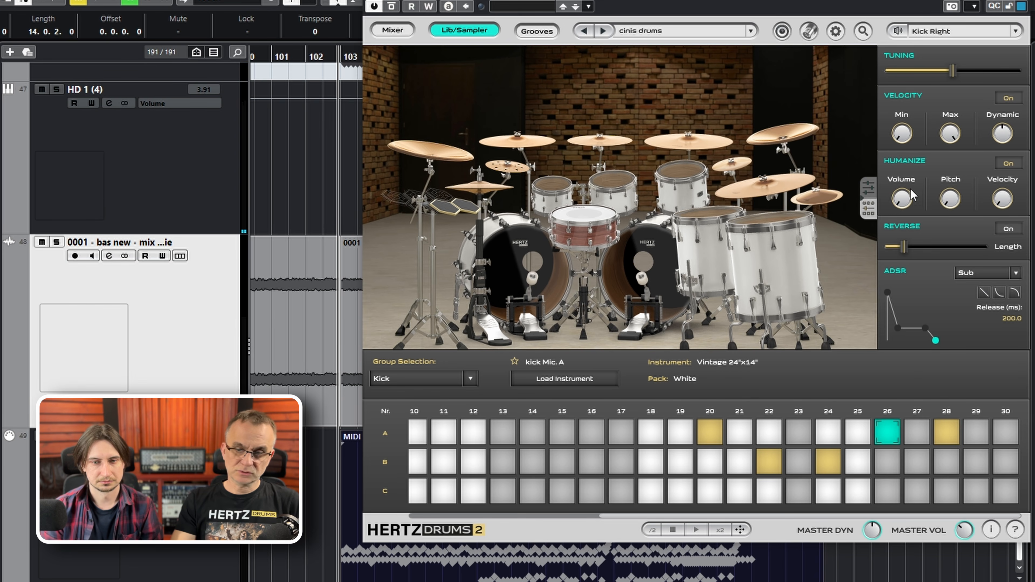
mouse_move(945, 192)
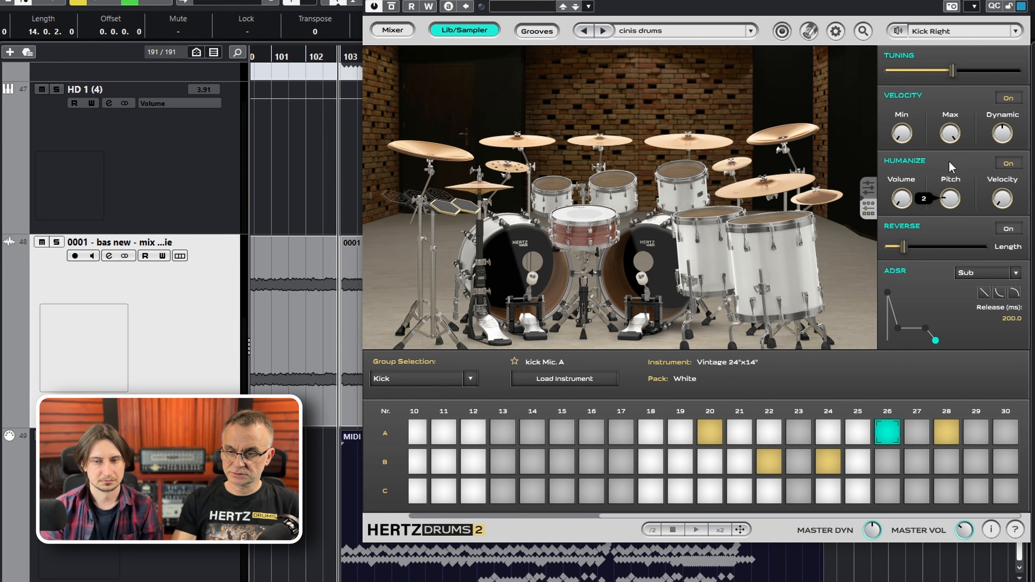
- Raise Kick Left's Humanize Volume and Pitch slightly, audition the drum, and lower its tuning a little
left_click(529, 246)
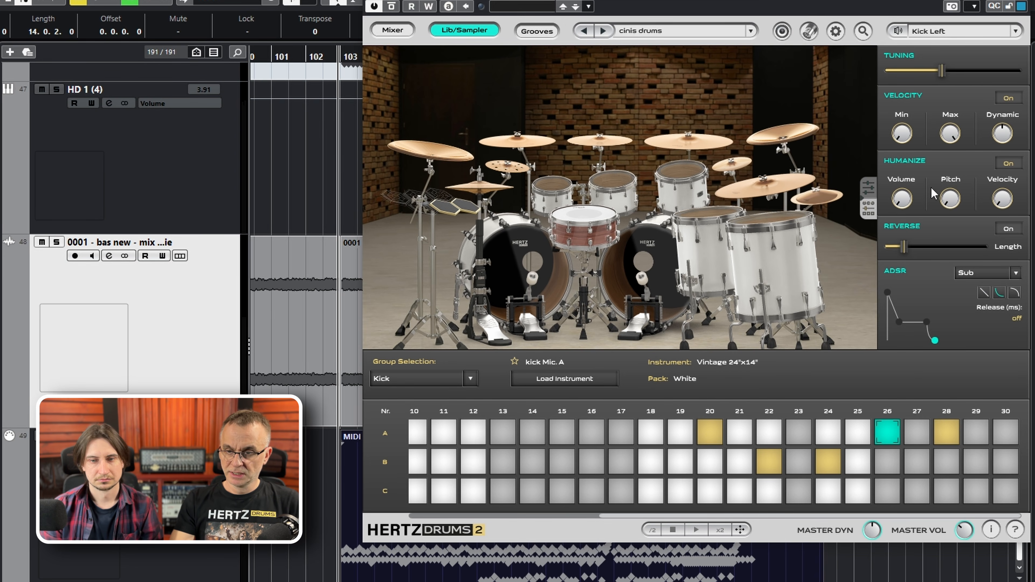
mouse_move(953, 200)
mouse_move(901, 201)
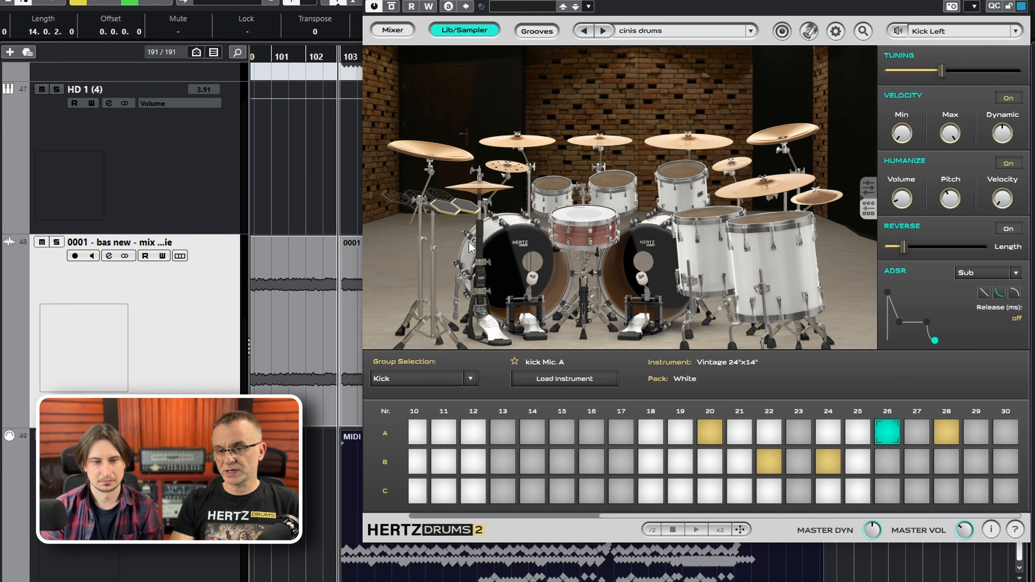
left_click(509, 244)
left_click(509, 244)
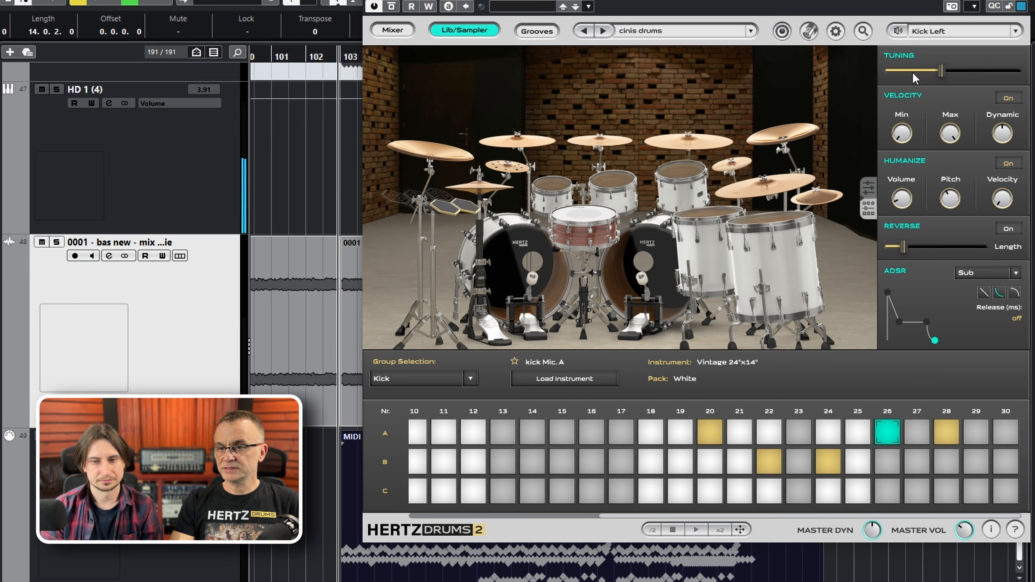
mouse_move(942, 70)
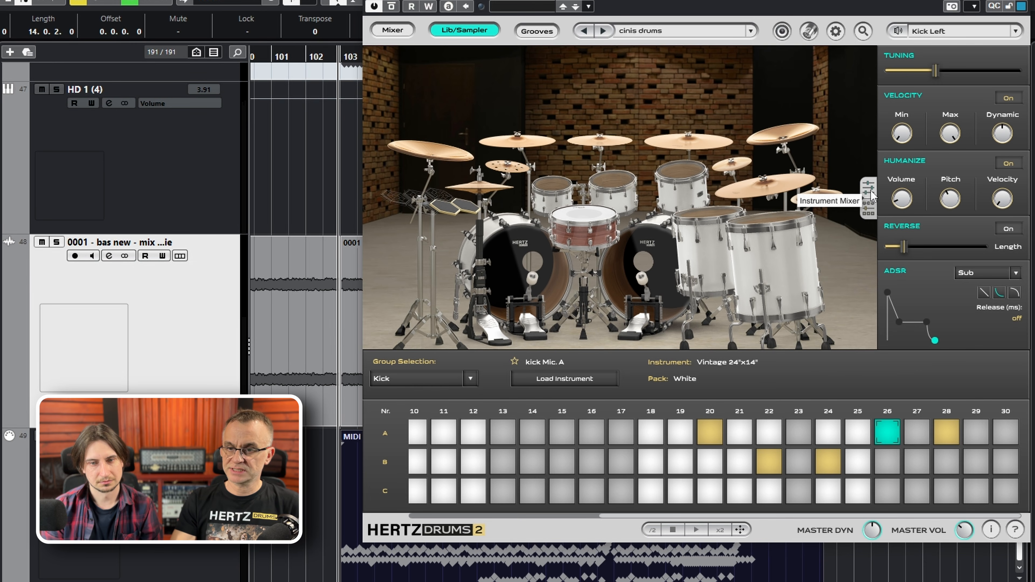
- Raise the Humanize Volume and Pitch of the snare and hi-hat, with the hi-hat's Pitch at 3, and adjust the ride's Humanize Volume
left_click(588, 230)
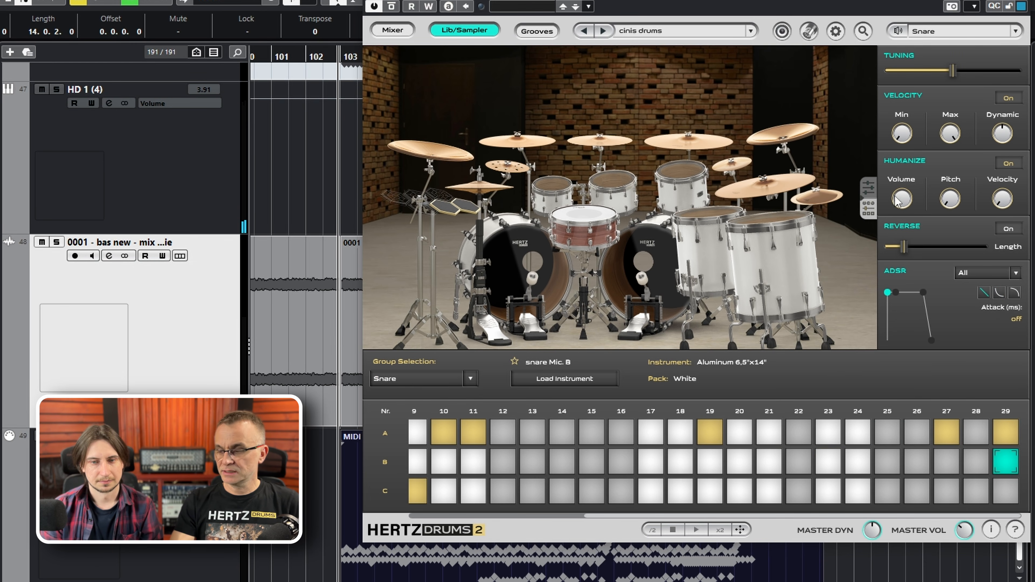
mouse_move(948, 186)
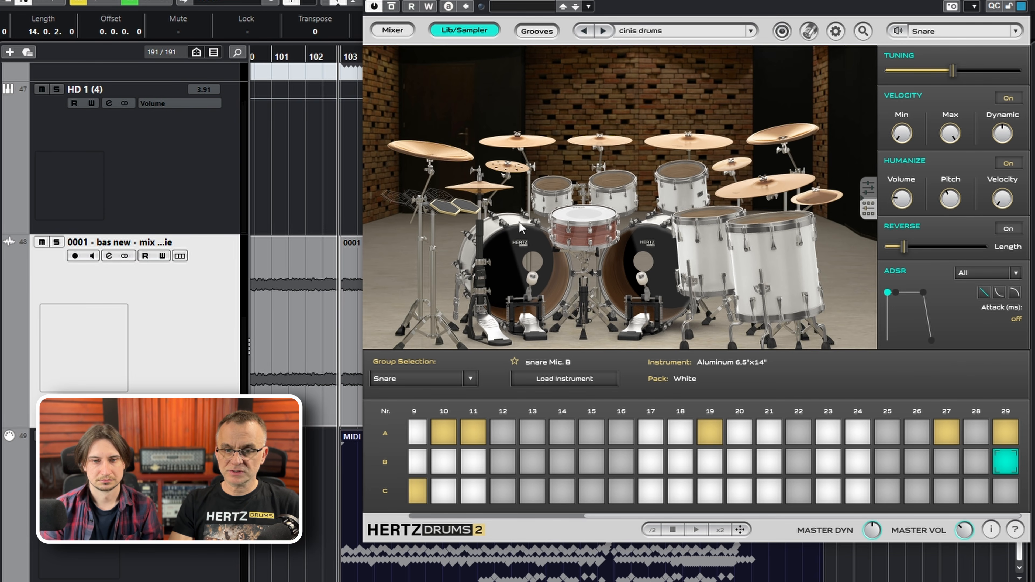
left_click(485, 193)
mouse_move(899, 205)
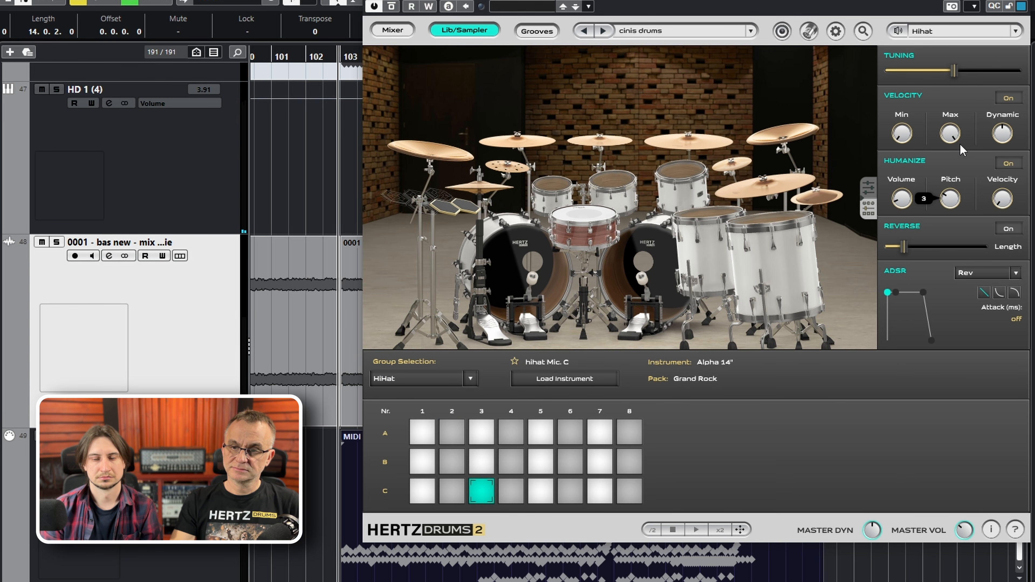
left_click(790, 194)
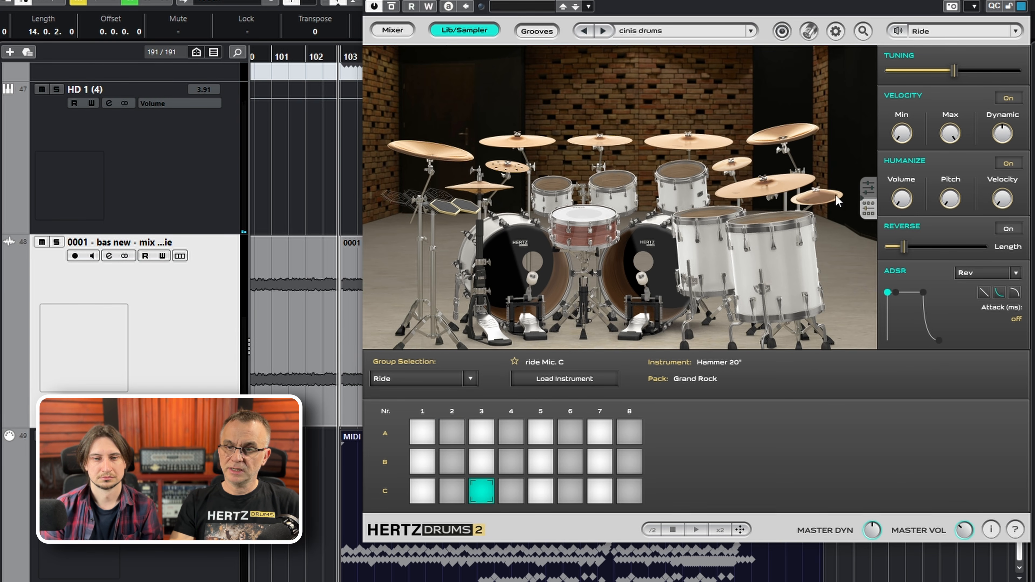
mouse_move(908, 208)
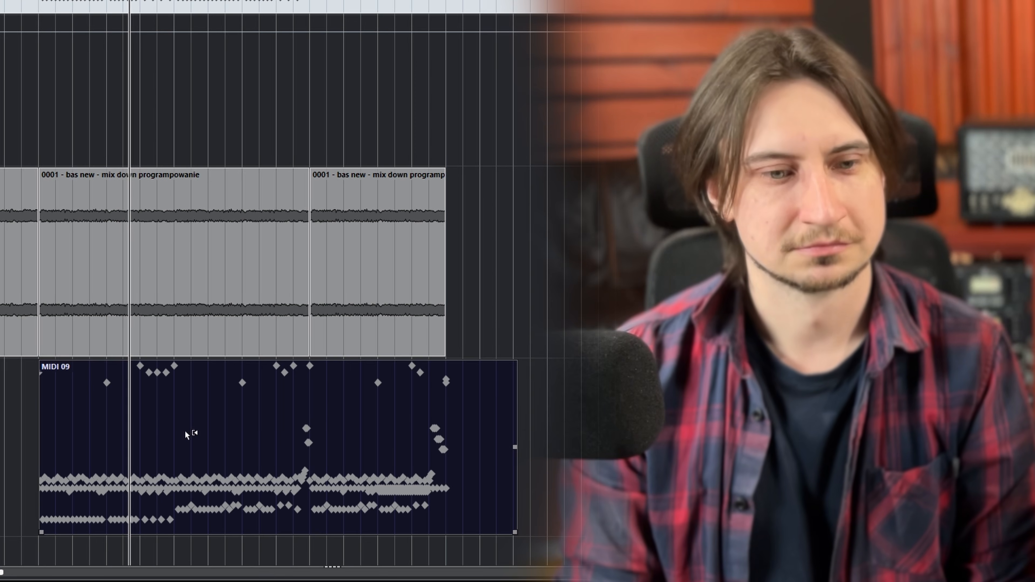
- Open the MIDI 09 part in the drum editor
double_click(189, 433)
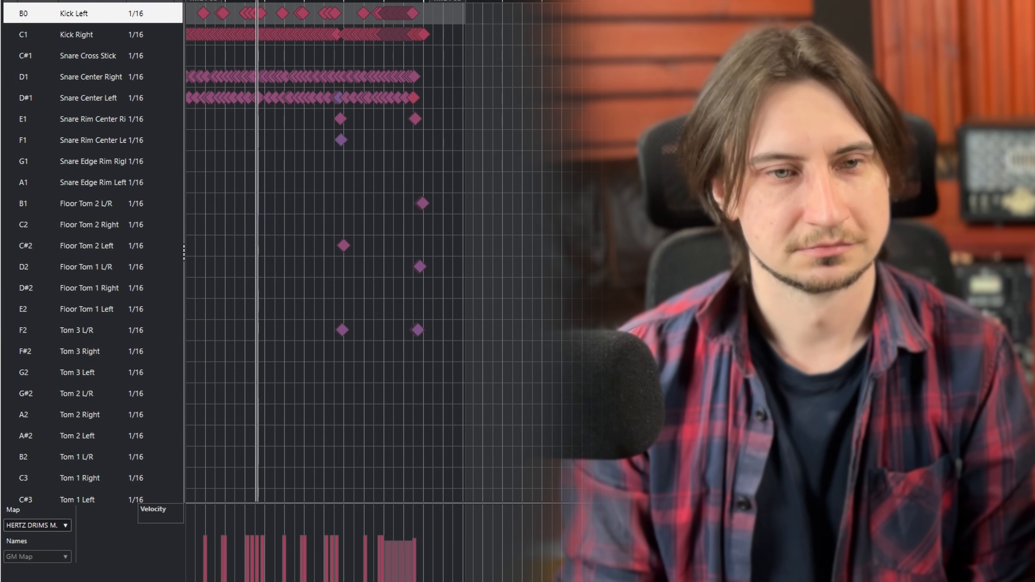